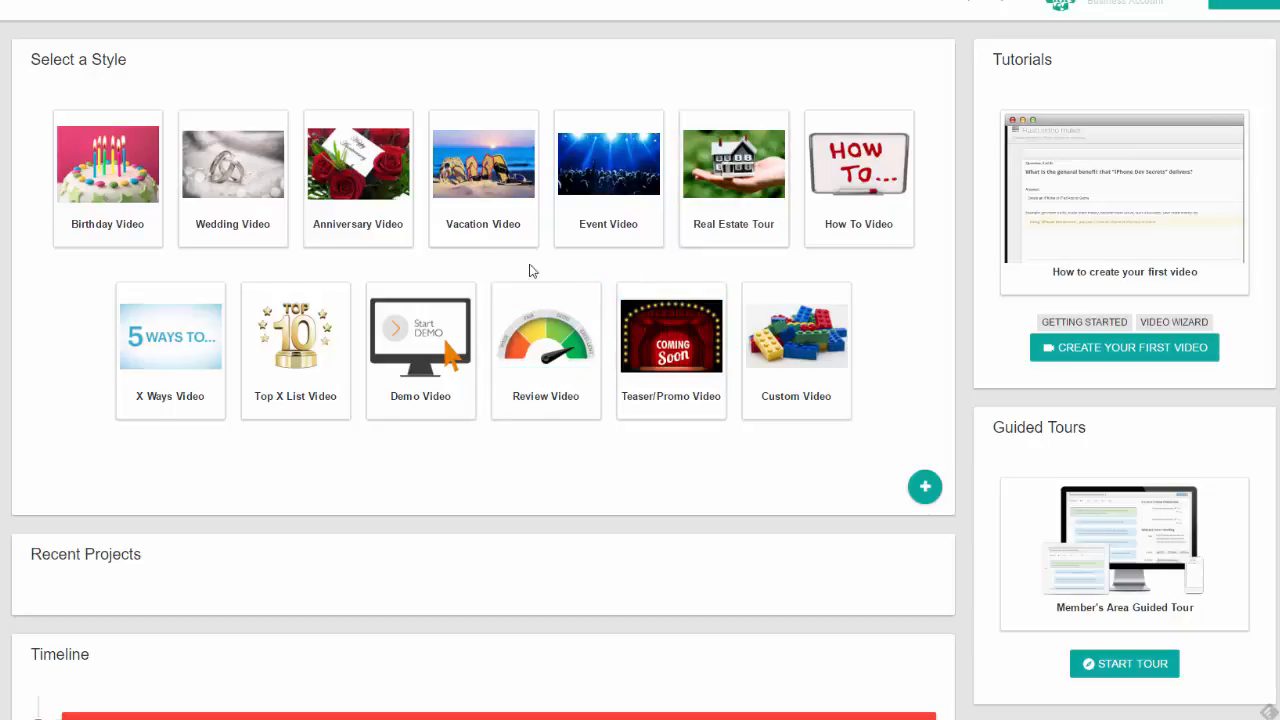
- Start a Vacation Video project with the Writing On The Wall theme and proceed to its personalization
left_click(476, 230)
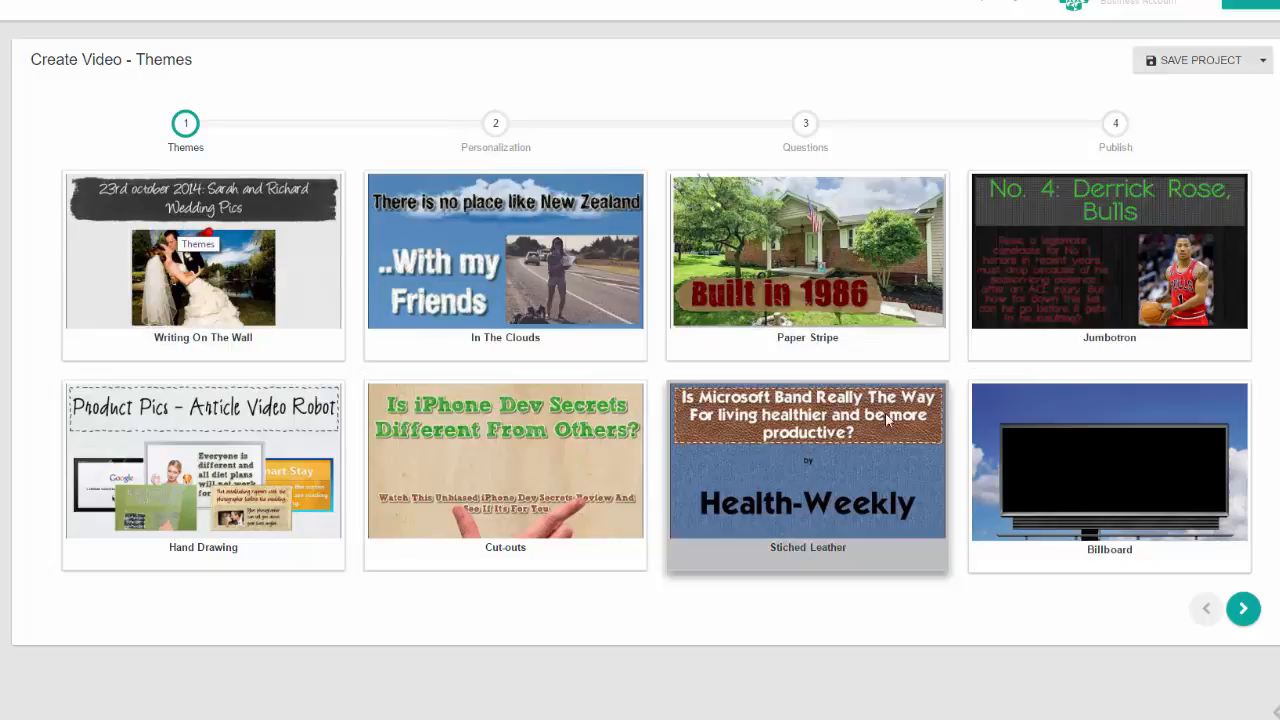
left_click(277, 242)
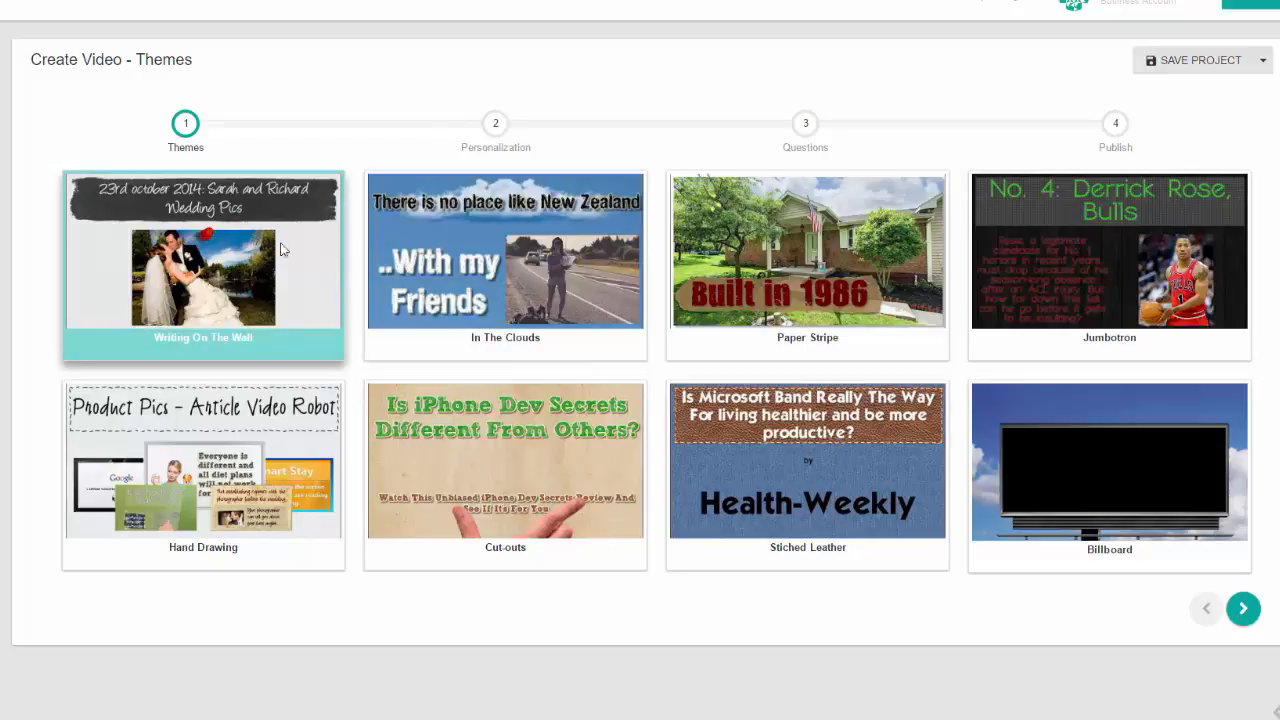
left_click(1241, 610)
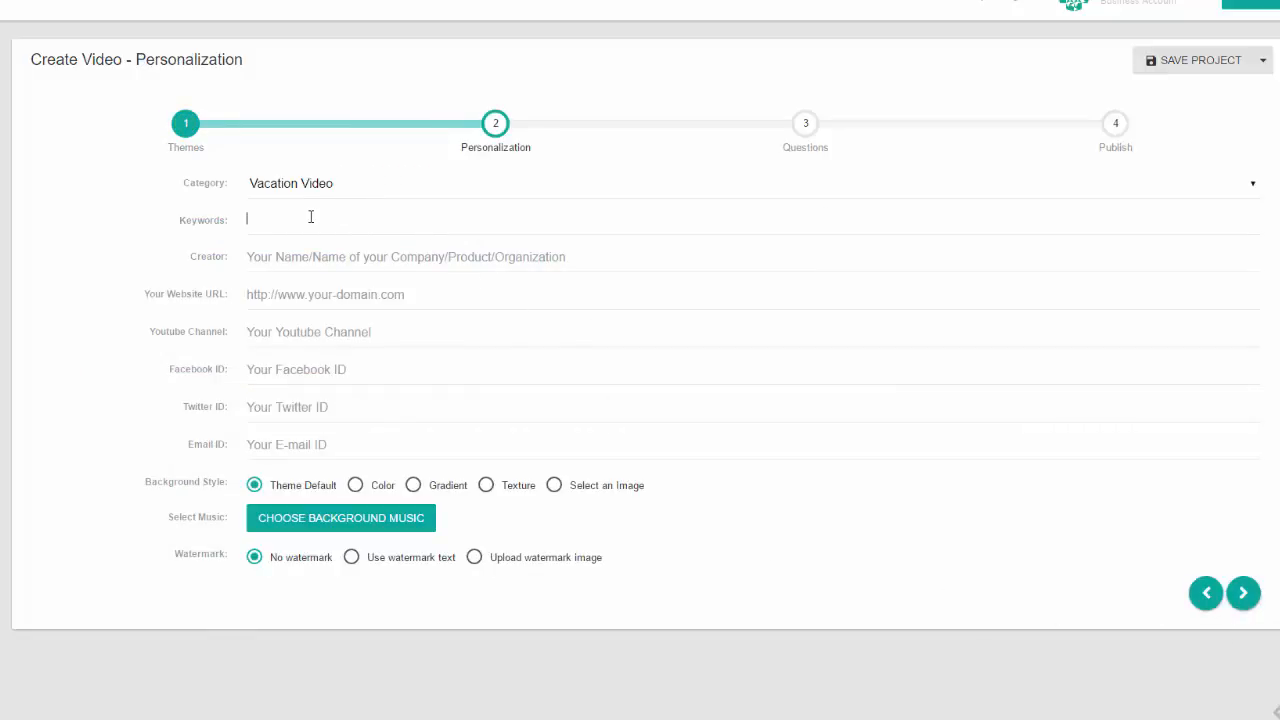
- Add the keywords Nepal, Vacation and 2010 to the video project
type("Nepal")
key("Return")
type("Vacation")
key("Return")
type("2010")
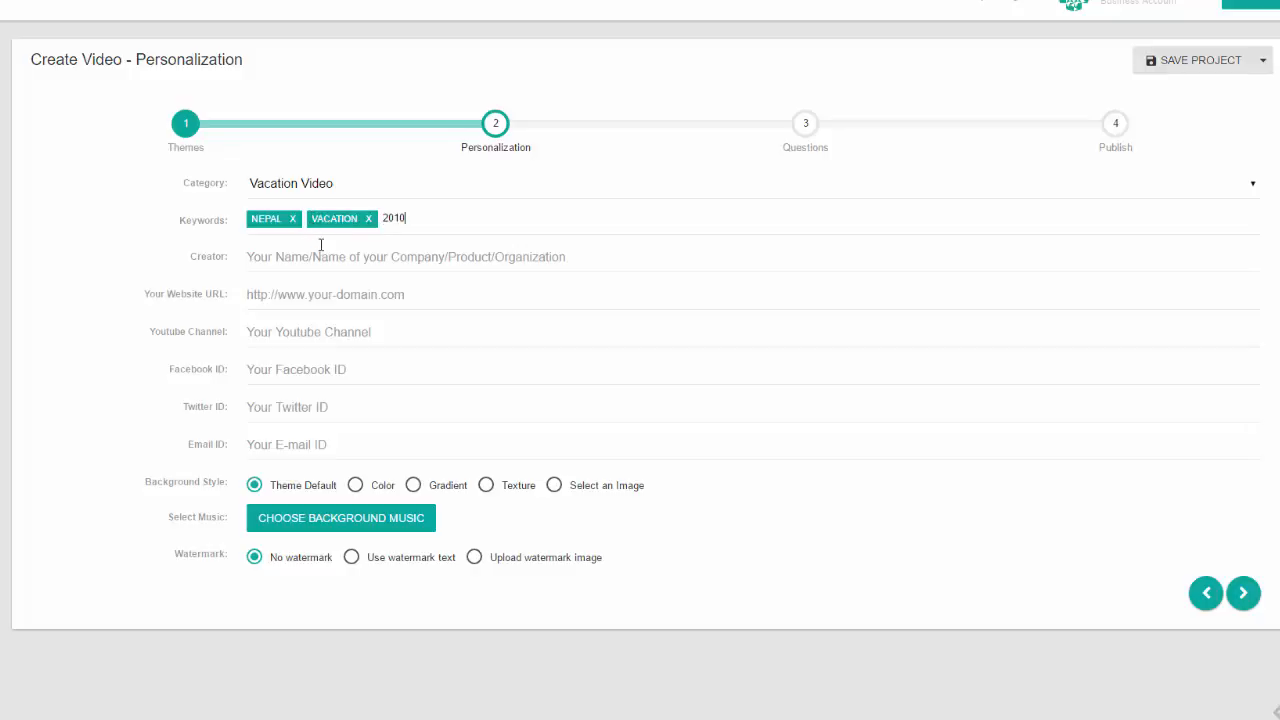
- Fill in the creator's full name and the creator's website URL
left_click(321, 245)
type("T")
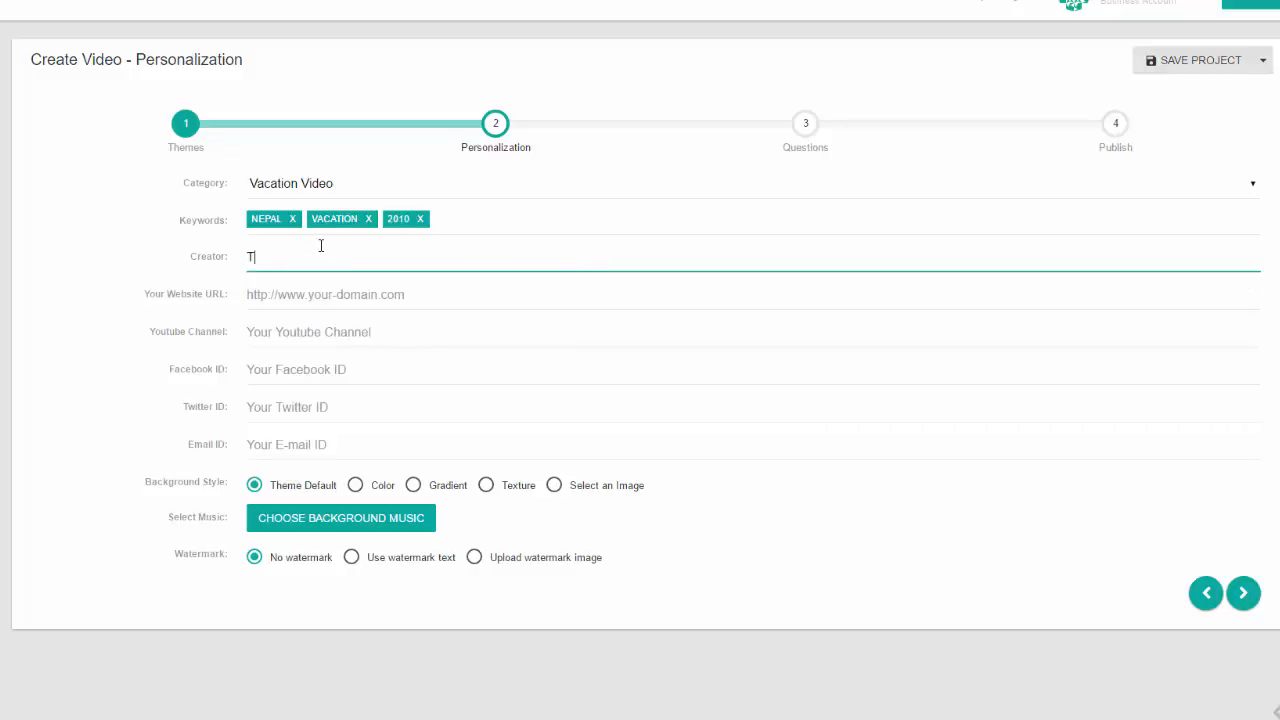
type("homas Yates")
left_click(341, 305)
type("http")
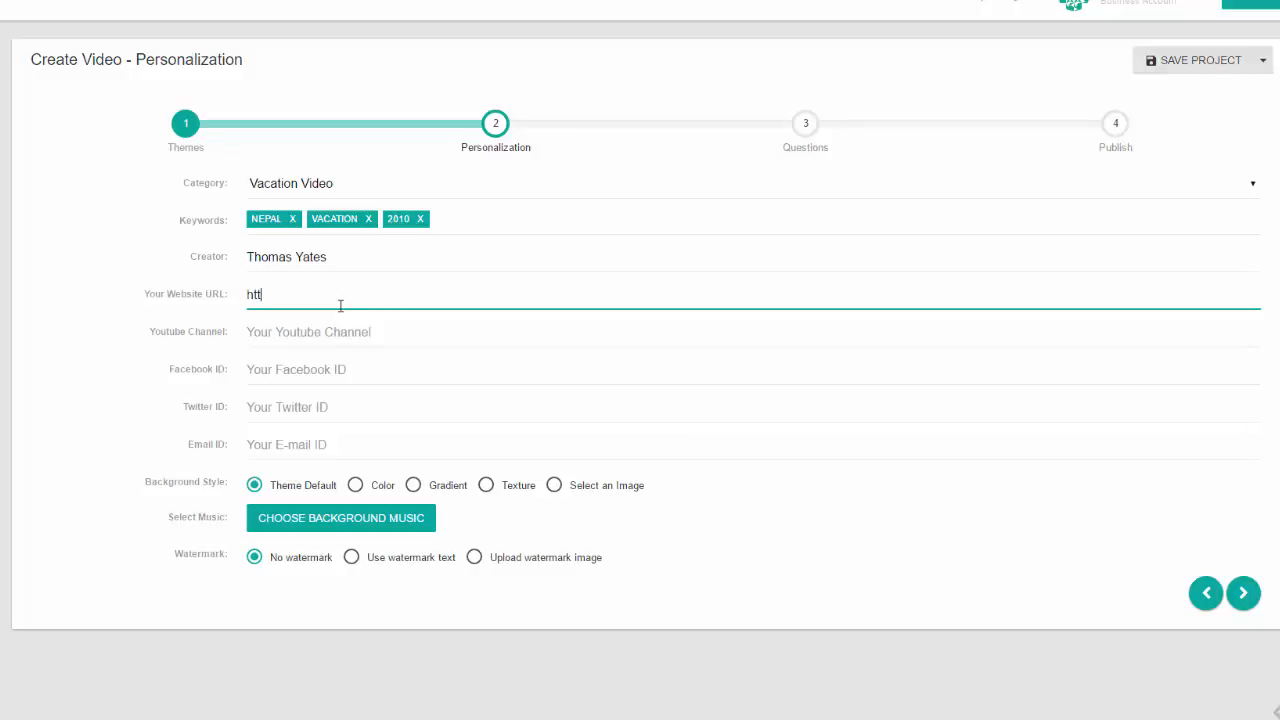
type("://www.thomasyates.com")
- Enter the creator's YouTube channel name and Twitter ID, leaving the Facebook ID blank
left_click(329, 329)
type("th")
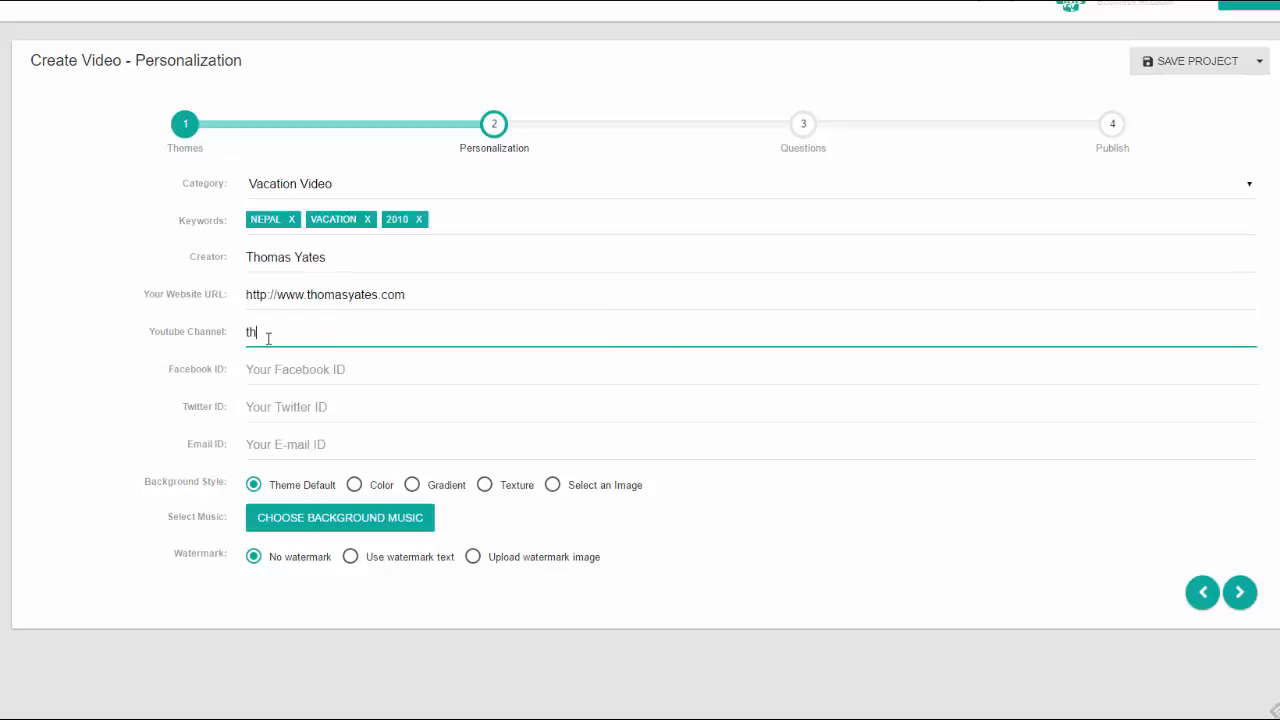
type("omasyates")
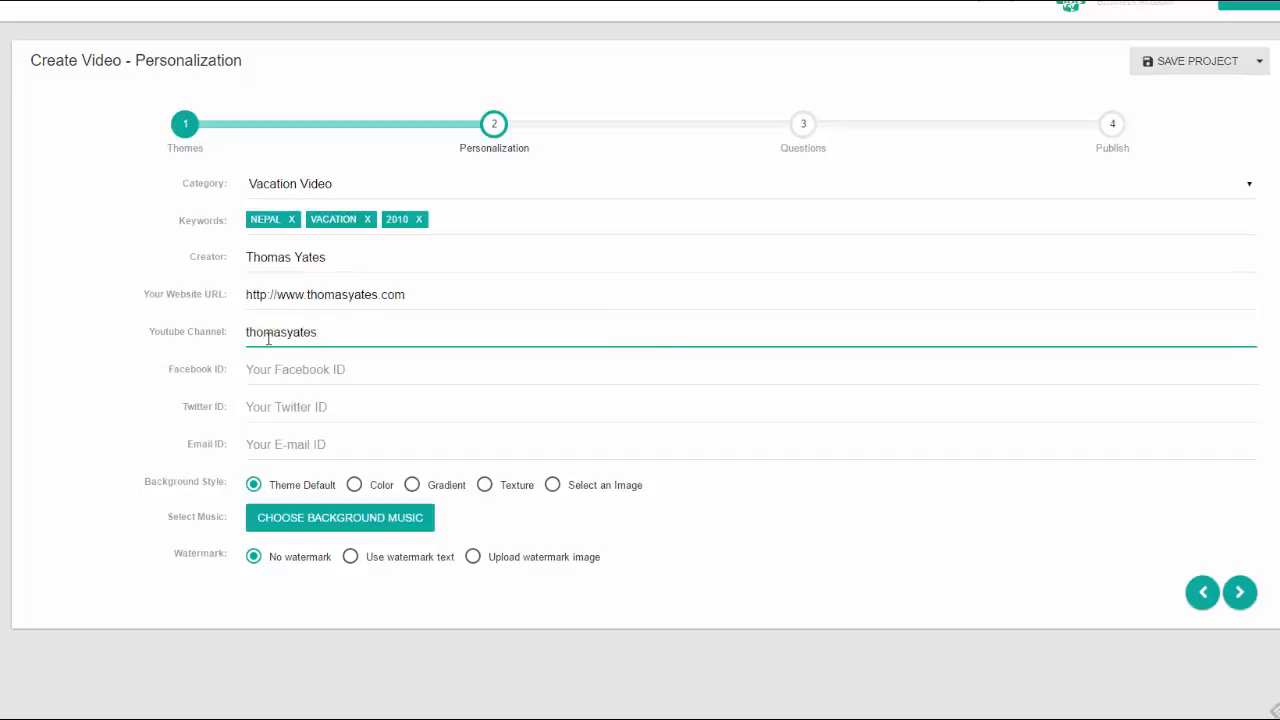
left_click(287, 396)
type("th")
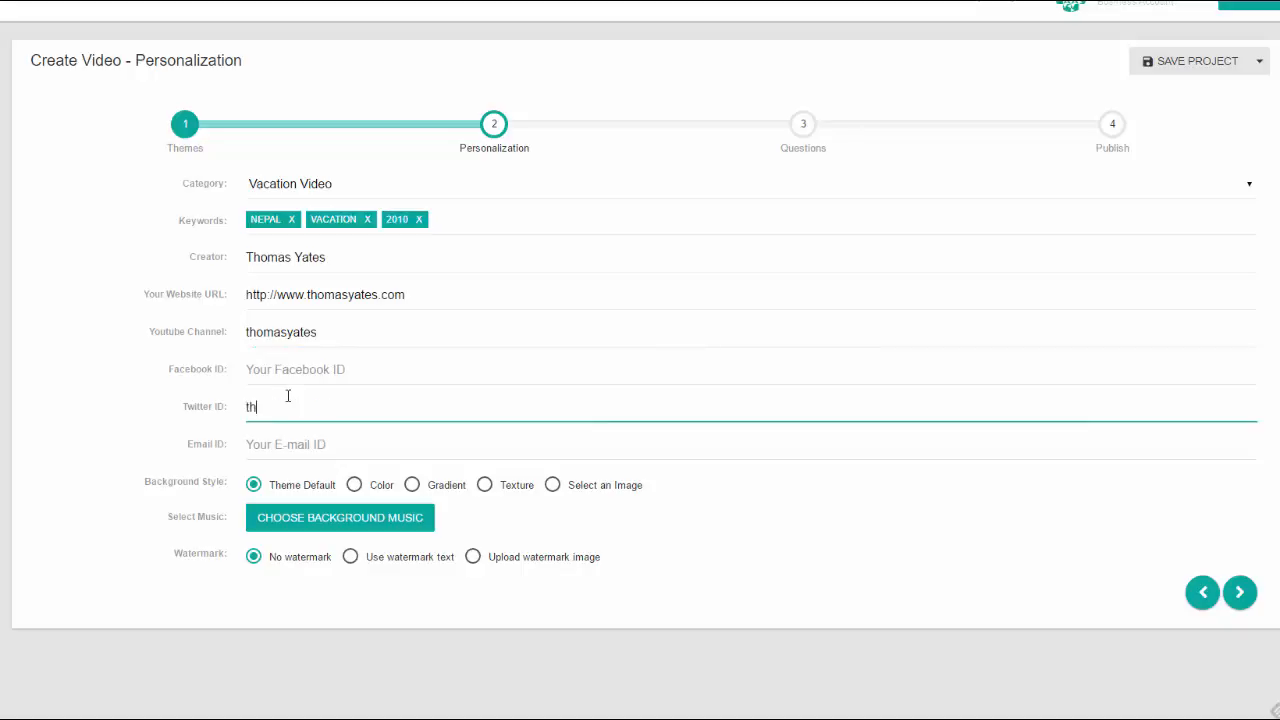
type("omasyates")
- Try the Color background style with blue #1400ff, look at the Gradient and Texture options, and return to Theme Default
left_click(355, 487)
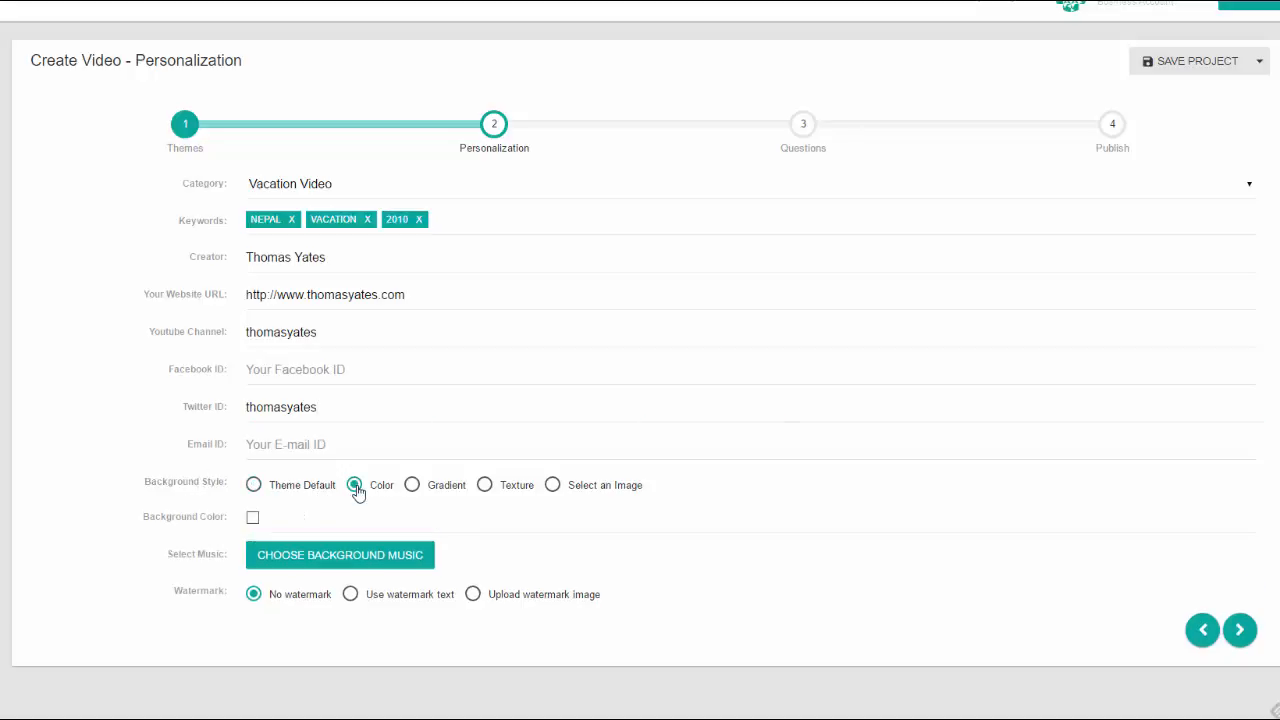
left_click(253, 518)
left_click(337, 553)
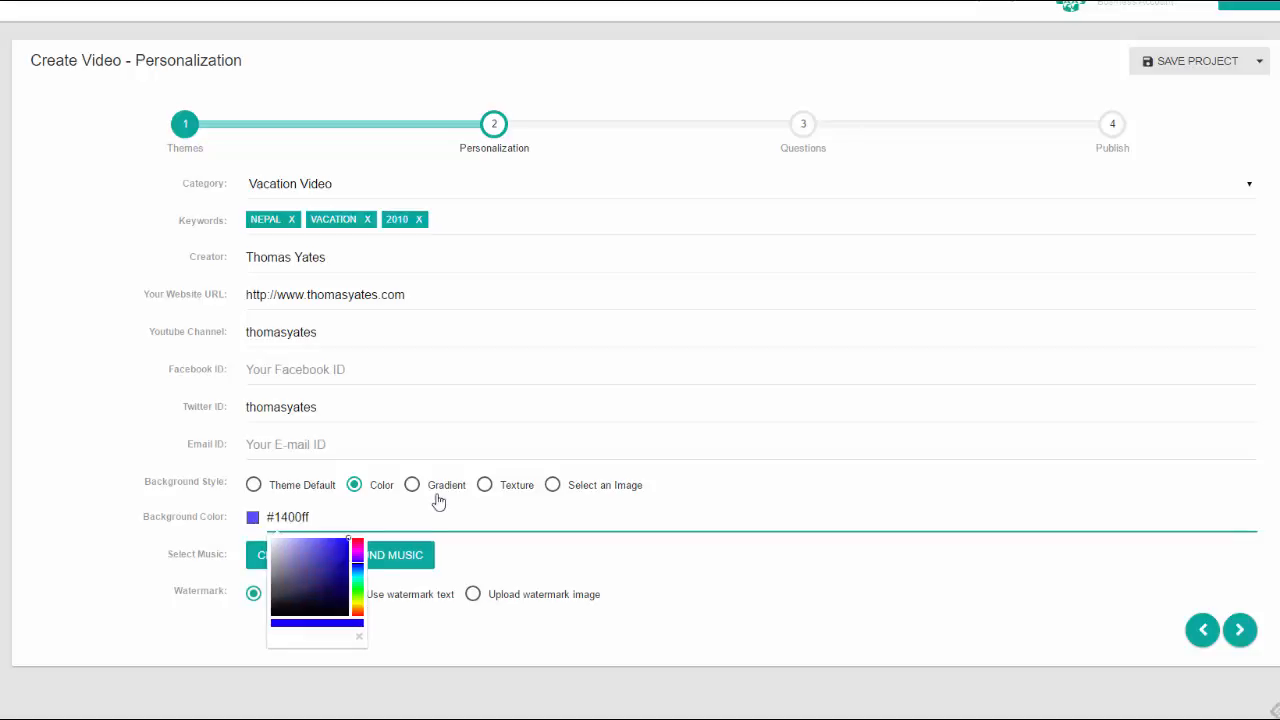
left_click(440, 495)
left_click(440, 495)
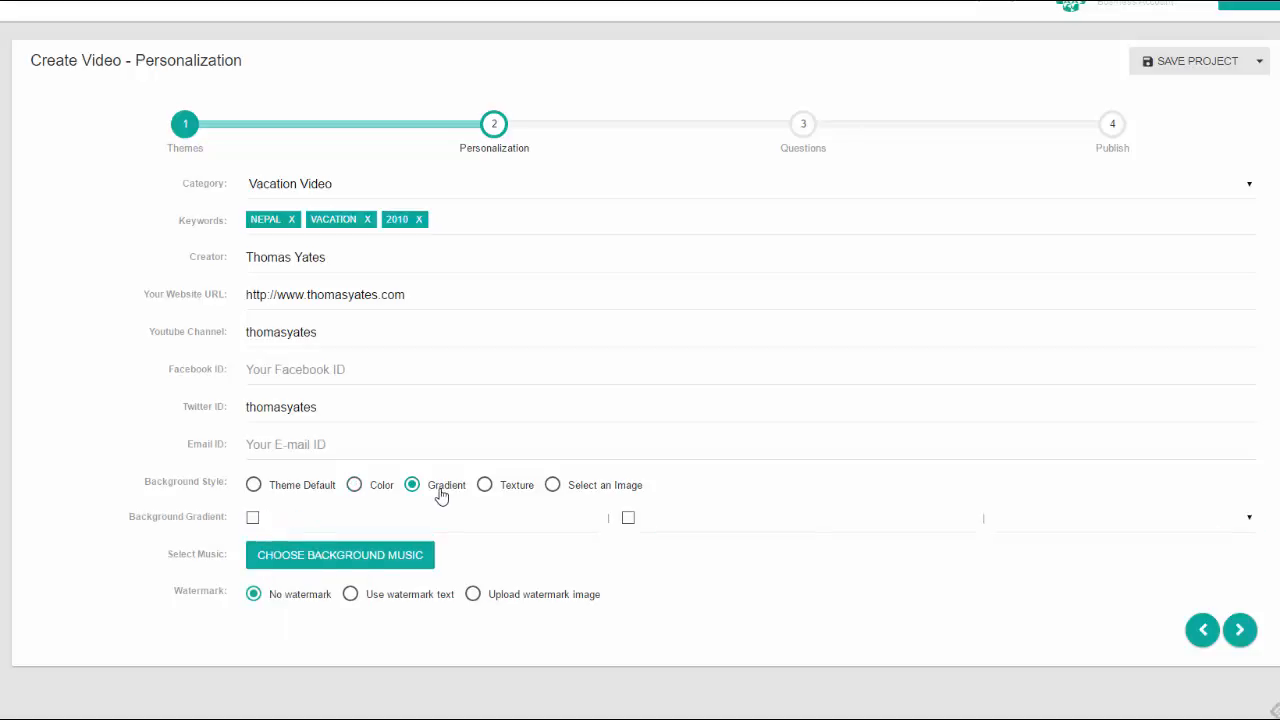
left_click(503, 490)
scroll(496, 502, "down", 3)
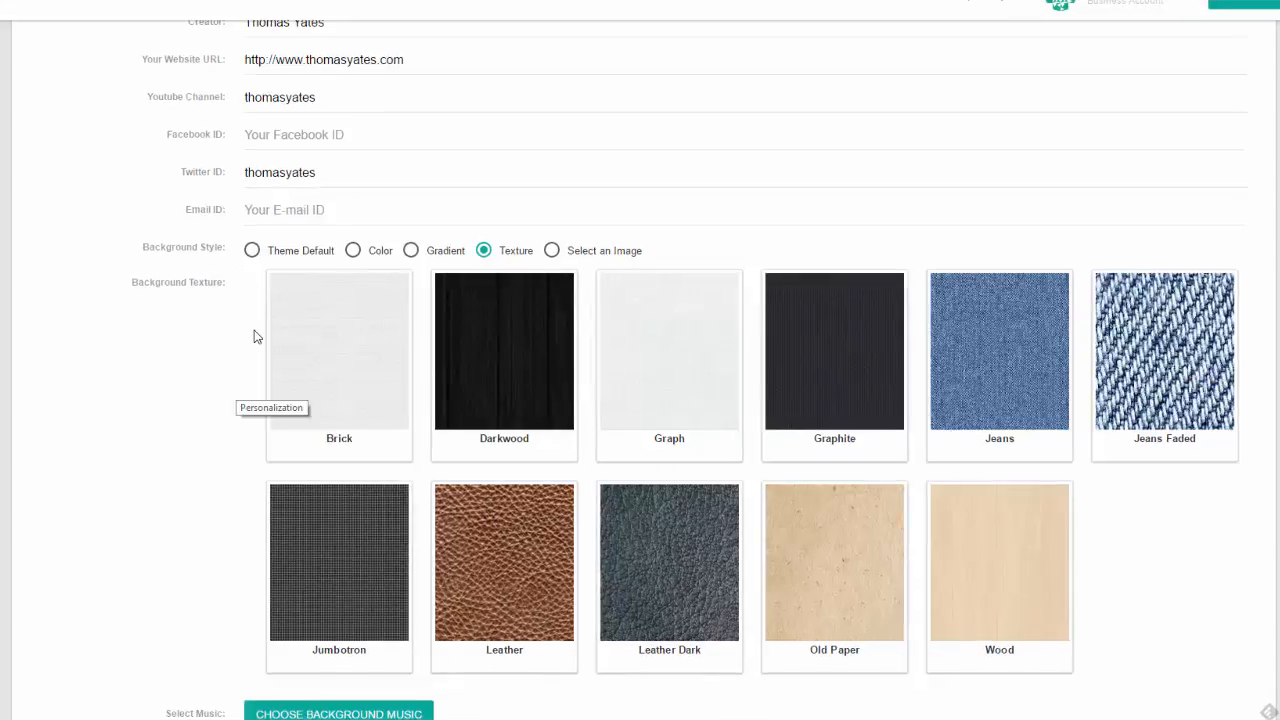
left_click(253, 252)
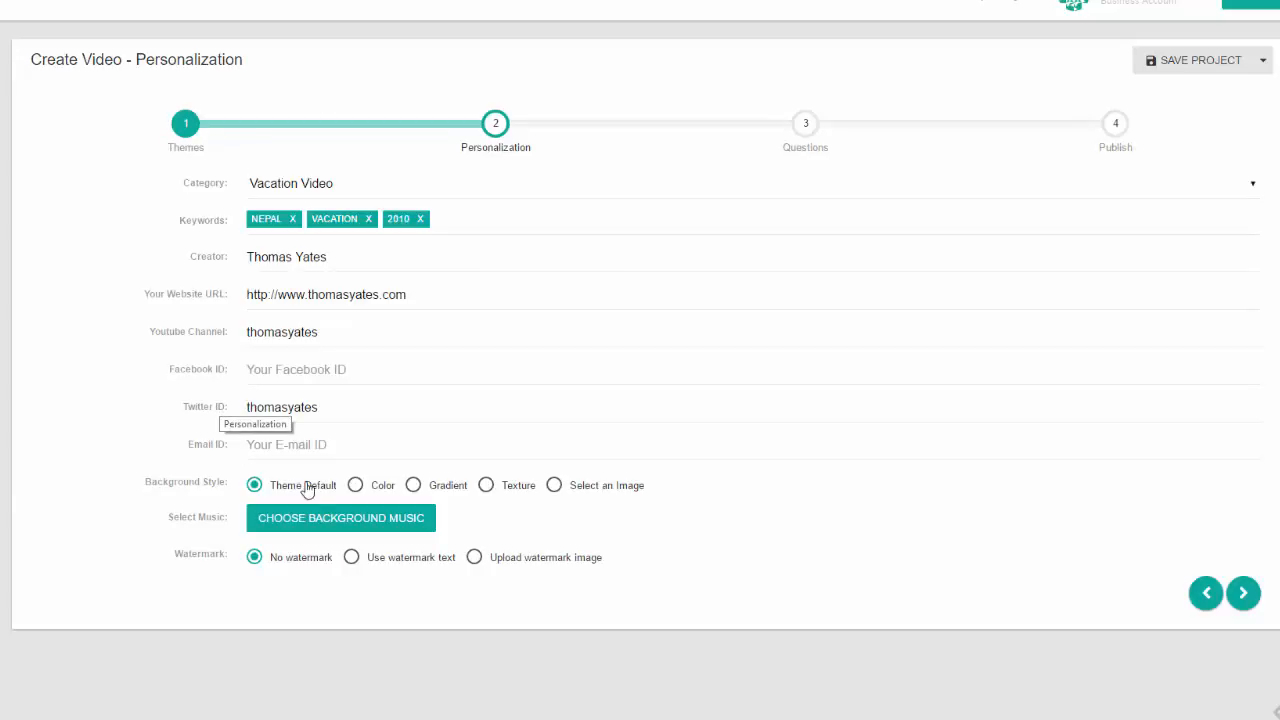
- Preview the first stock music tracks and set "Man in the mirror" as the background music
left_click(337, 523)
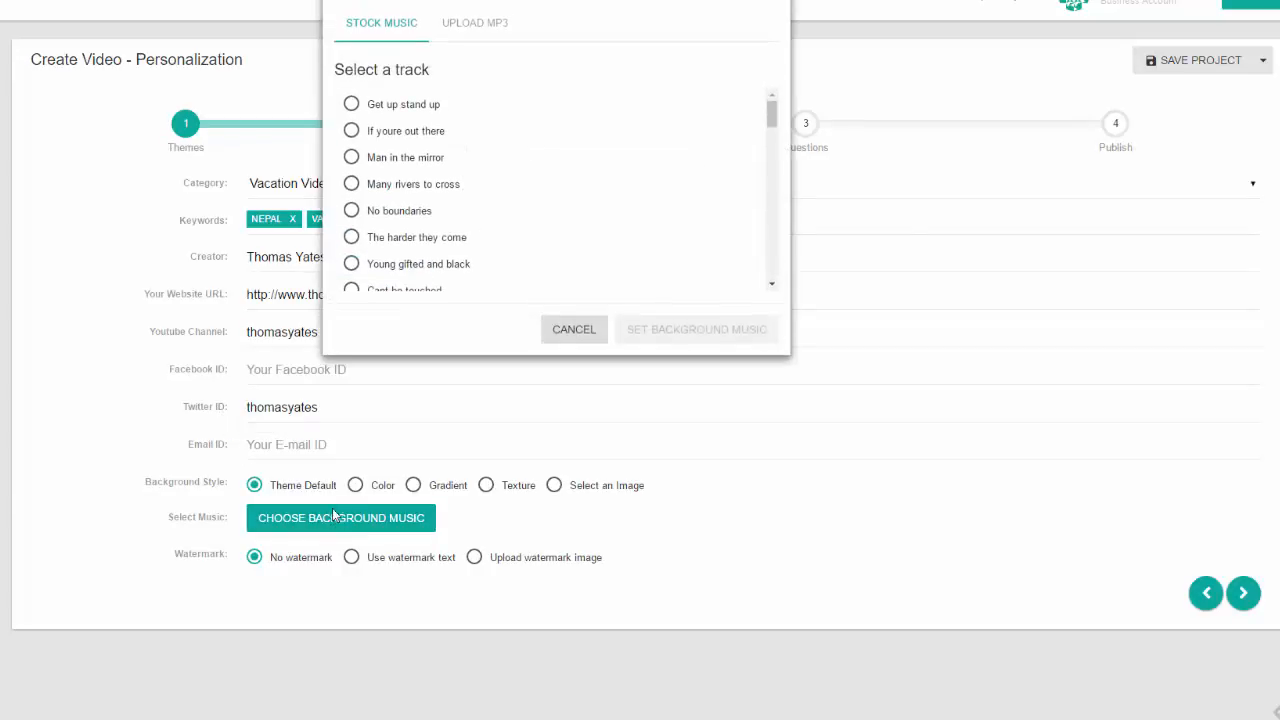
left_click(351, 104)
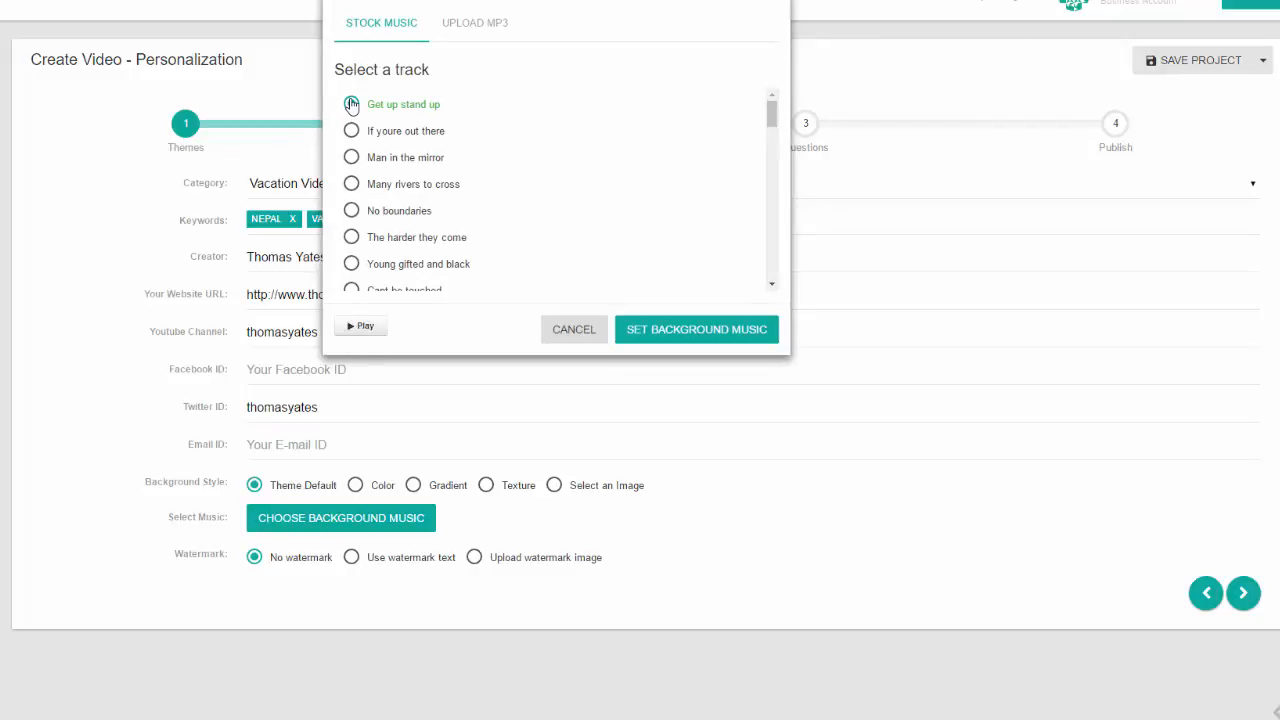
left_click(364, 332)
left_click(367, 334)
left_click(428, 134)
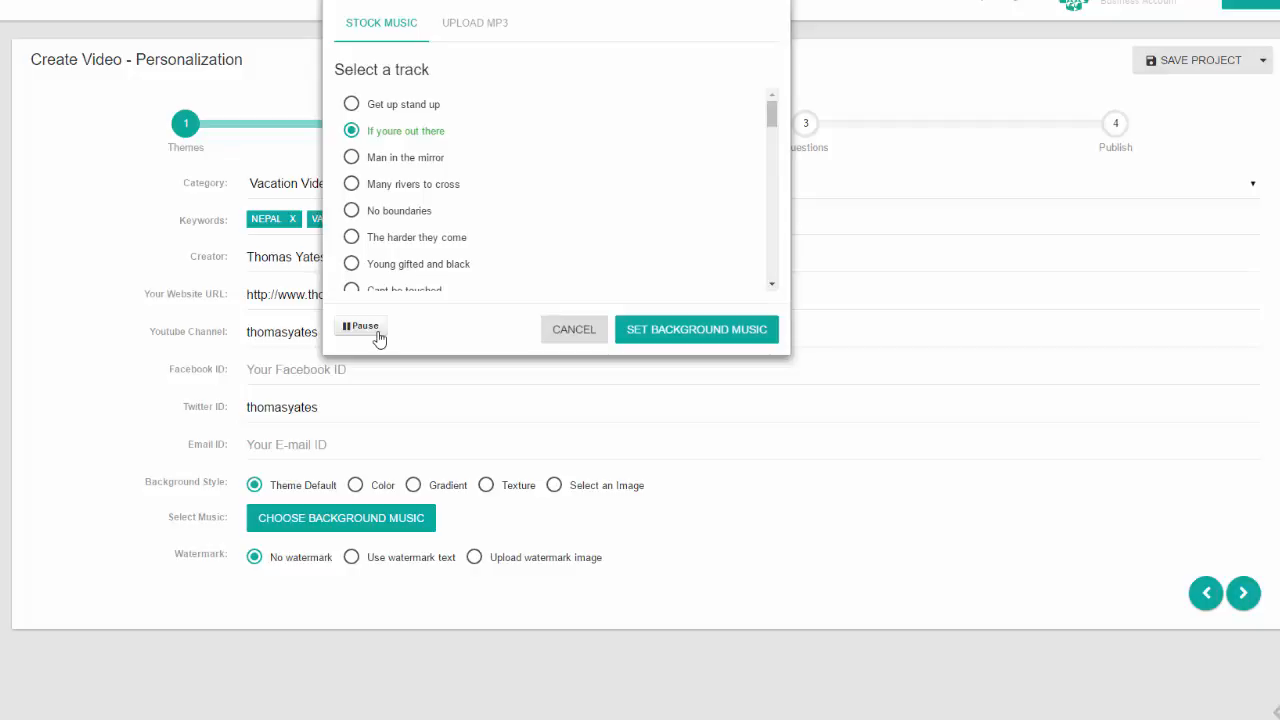
left_click(376, 332)
left_click(394, 162)
left_click(366, 328)
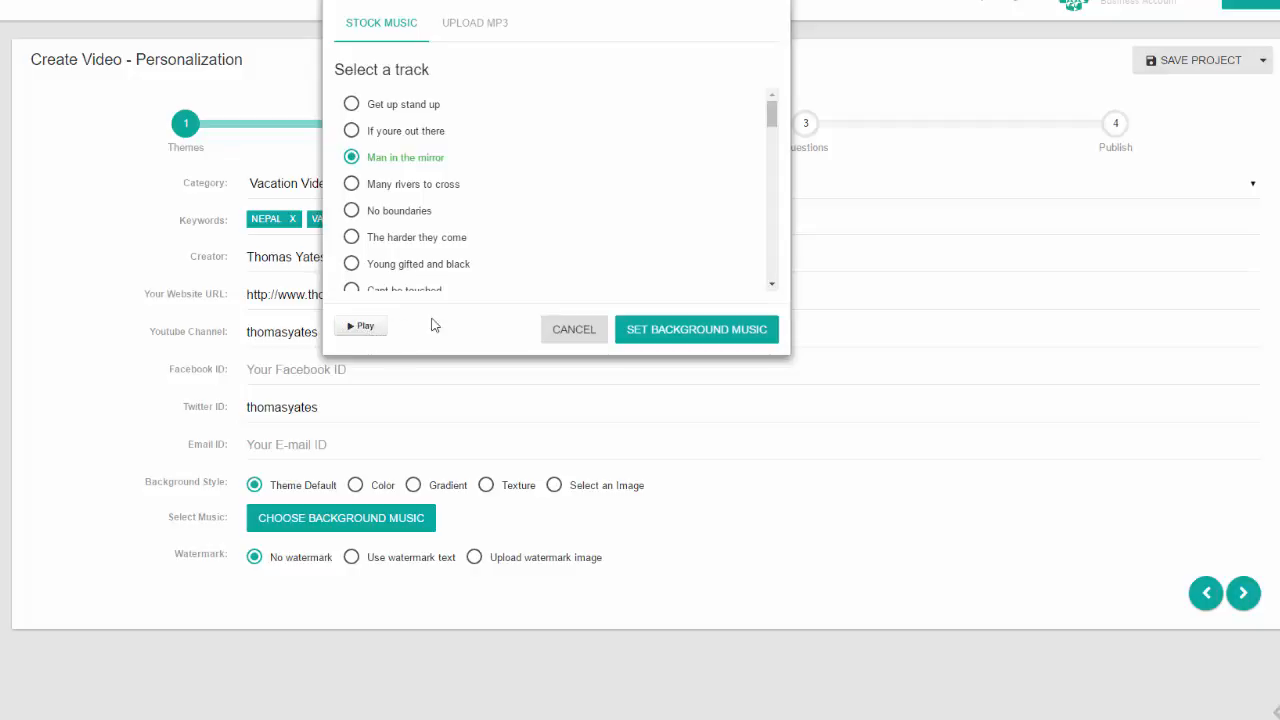
left_click(657, 329)
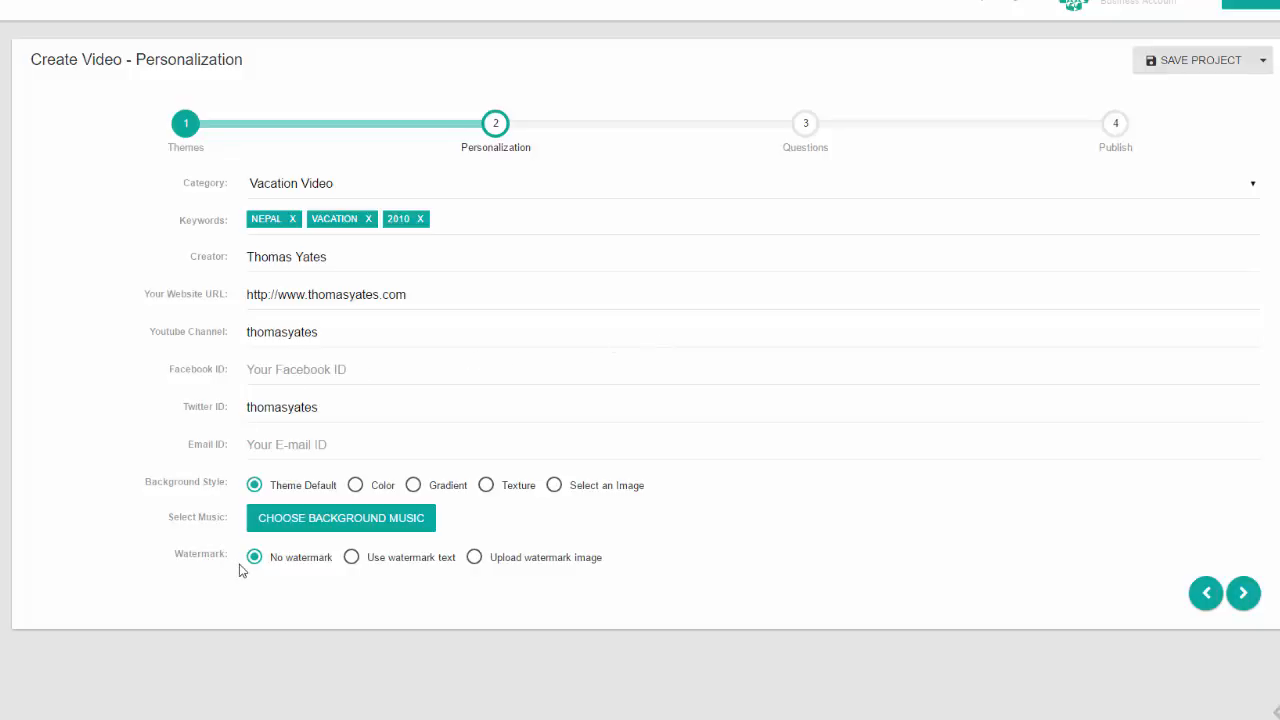
- Compare the text and image watermark options, choose the text watermark and enter the creator's full name as its text
left_click(352, 558)
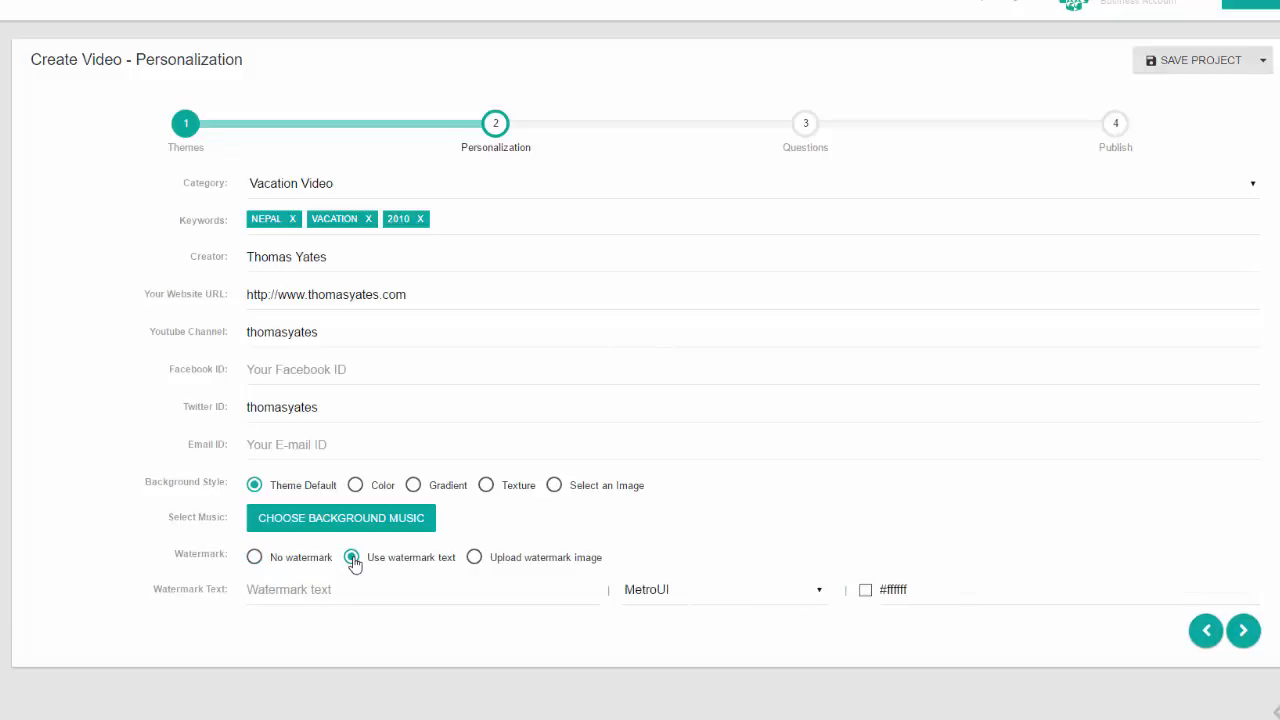
left_click(352, 591)
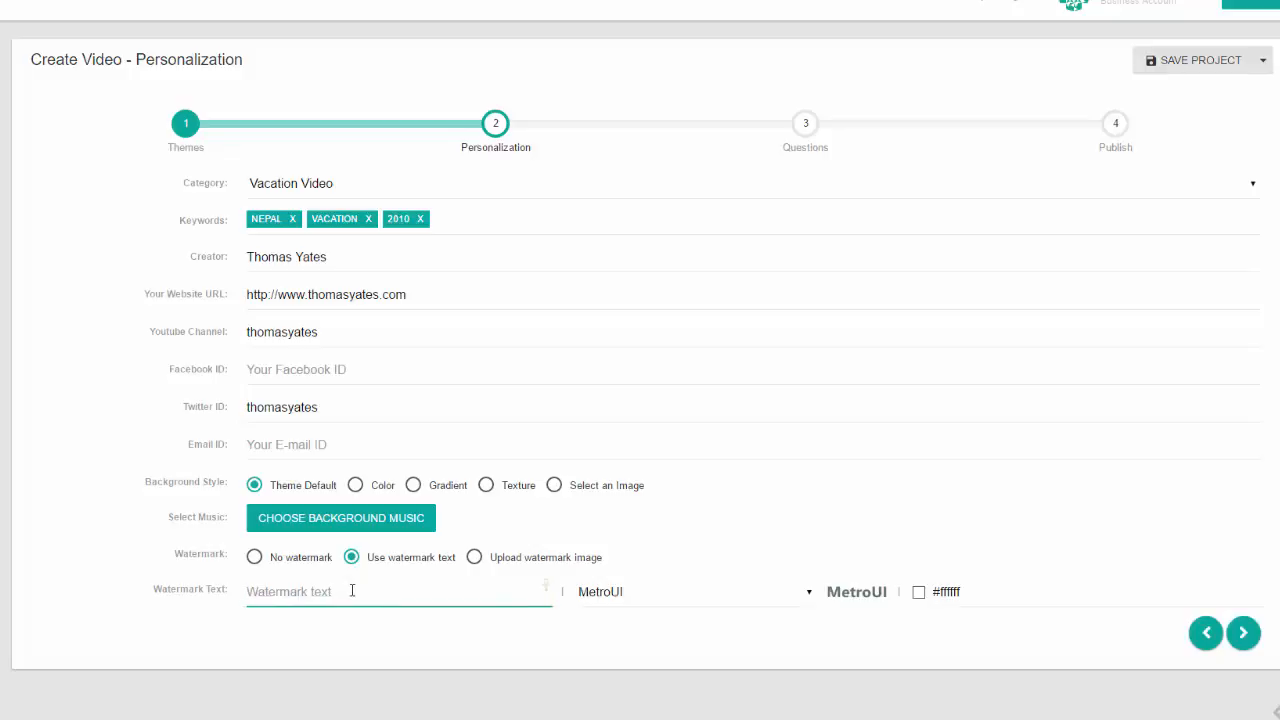
left_click(475, 557)
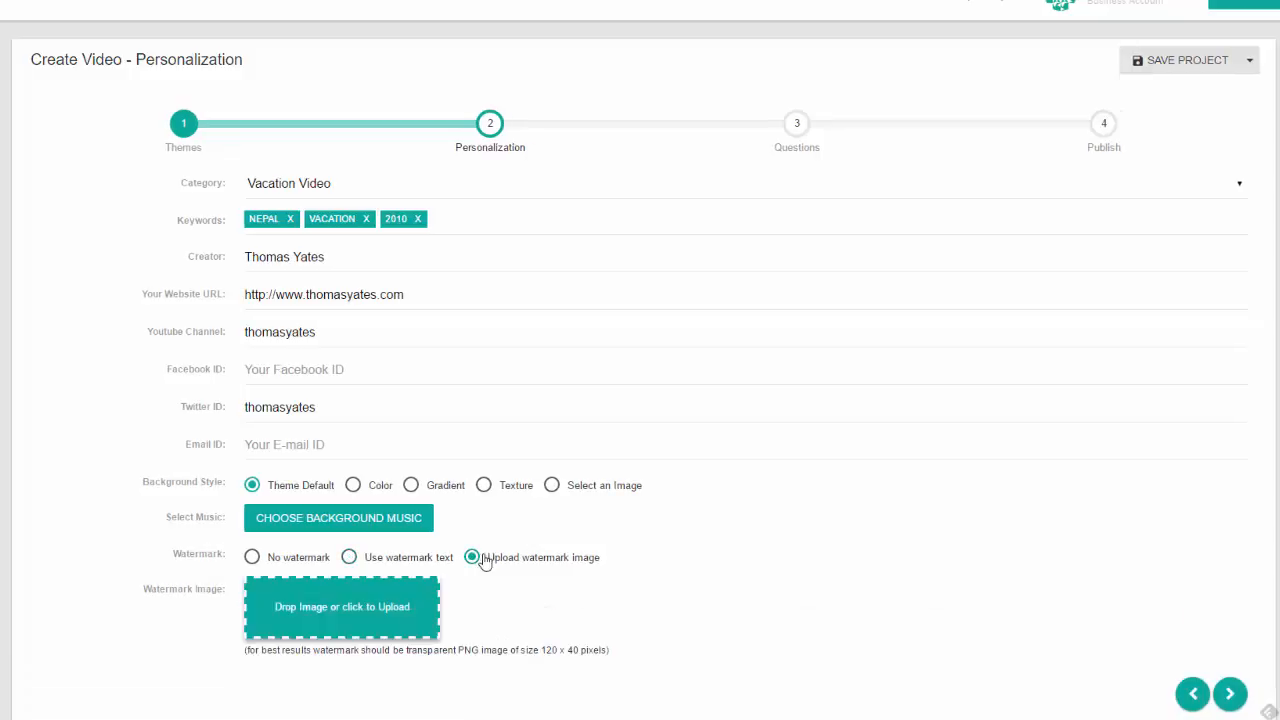
left_click(405, 562)
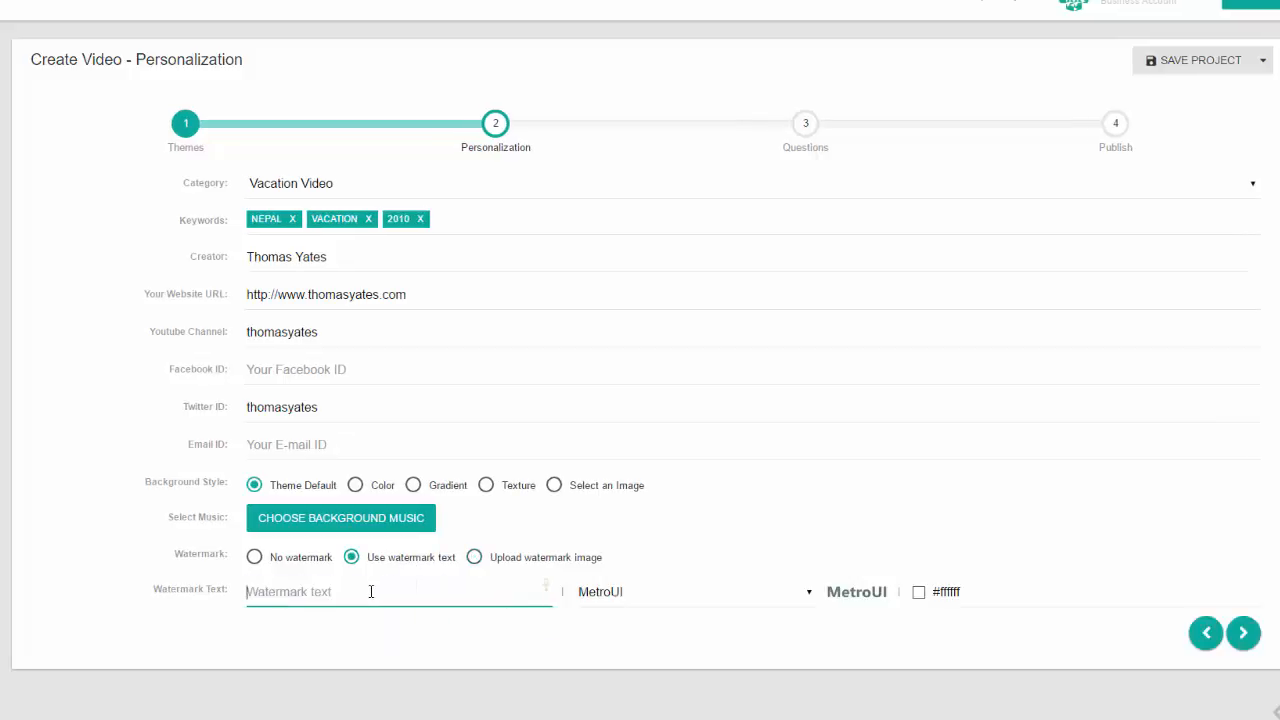
type("Thomas Yates")
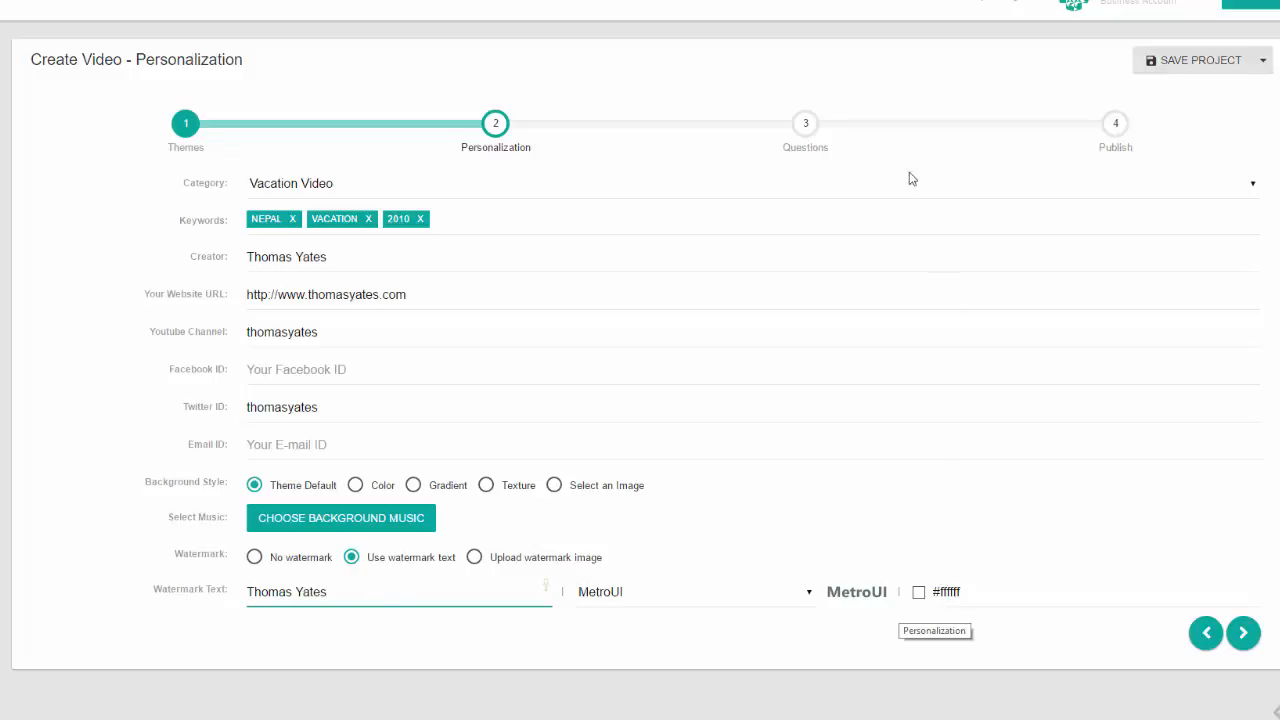
- Save the project with the title "Nepal Vacation 2010"
left_click(1178, 66)
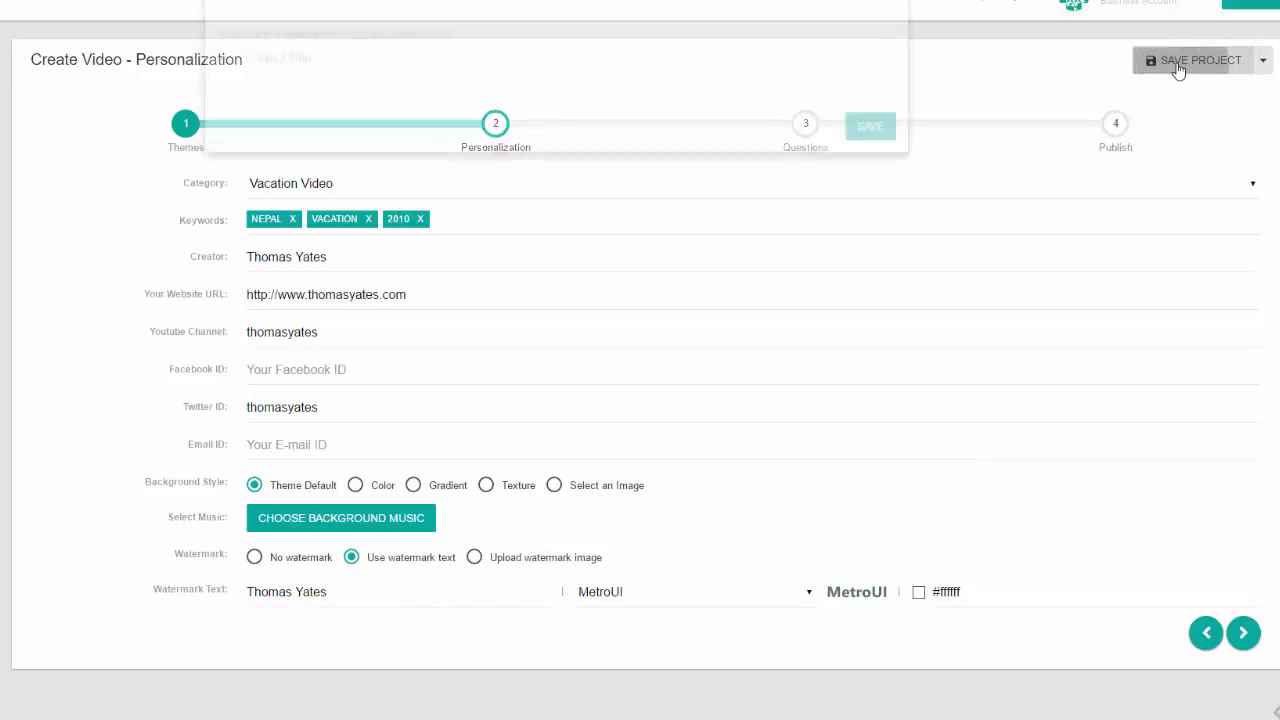
left_click(502, 99)
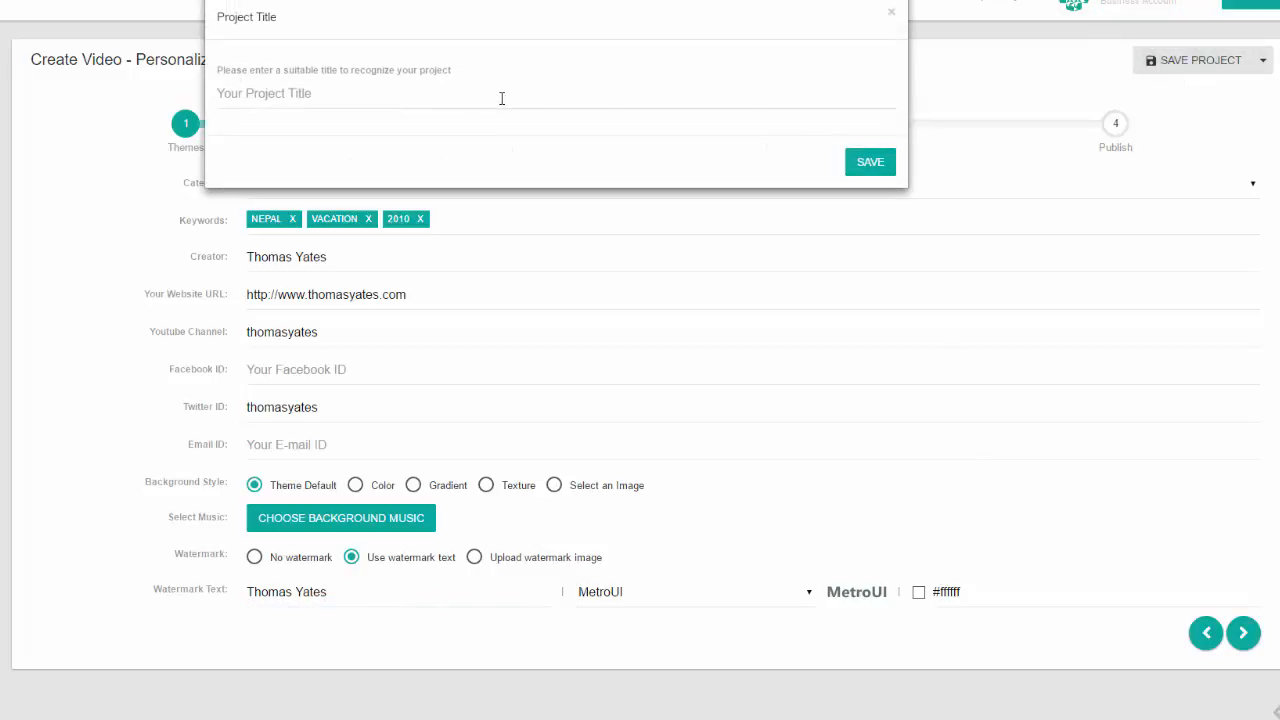
type("Nepal Vacation 2010")
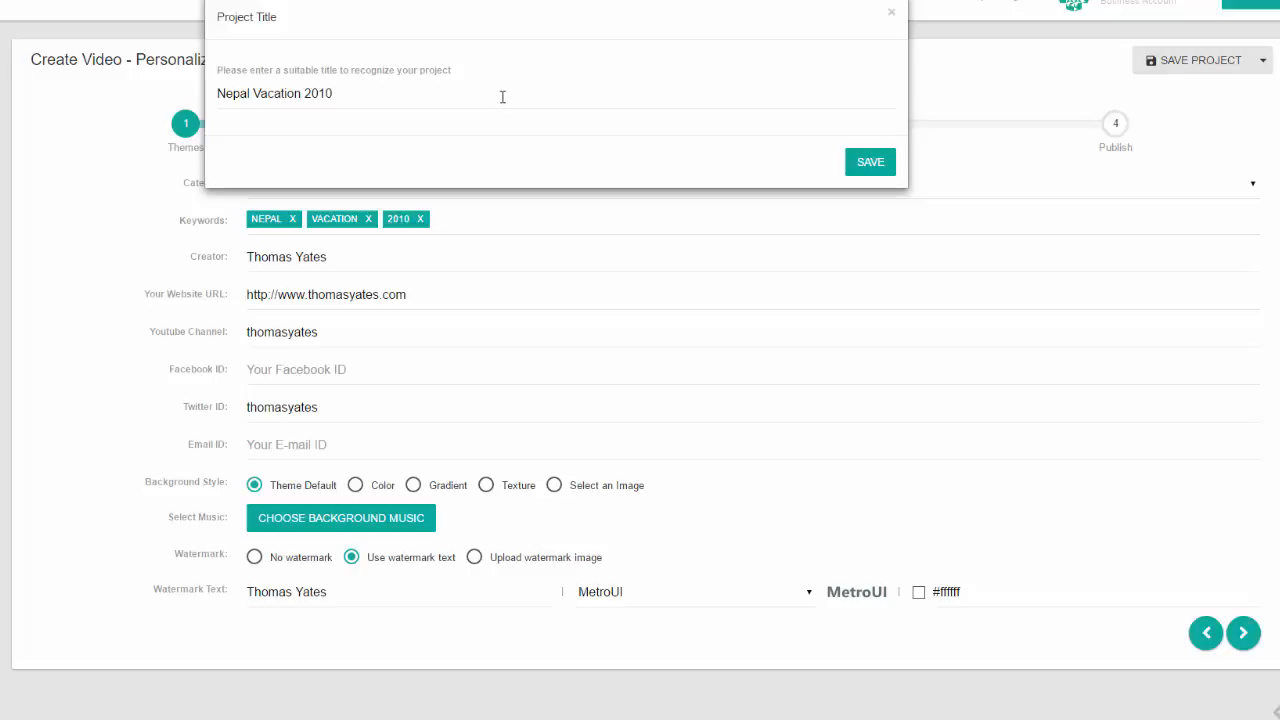
left_click(868, 162)
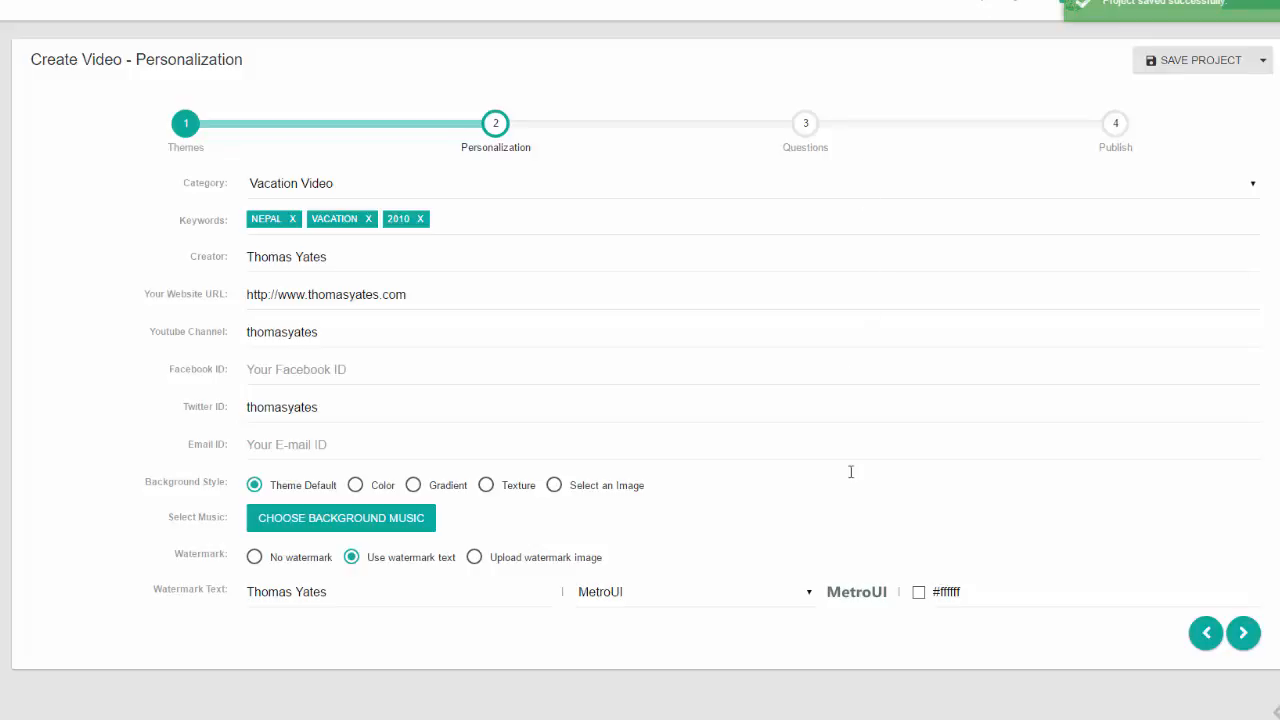
- Proceed to the questions and answer the vacation venue question with "Nepal"
left_click(1243, 636)
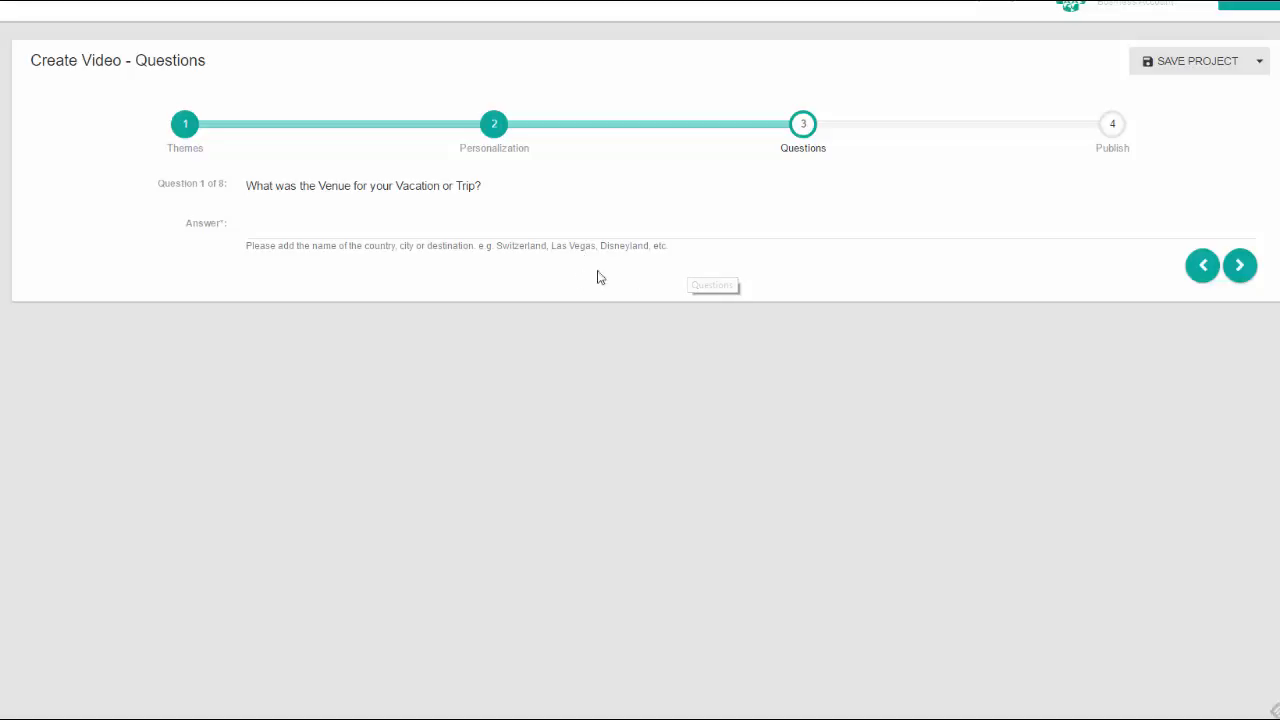
left_click(329, 226)
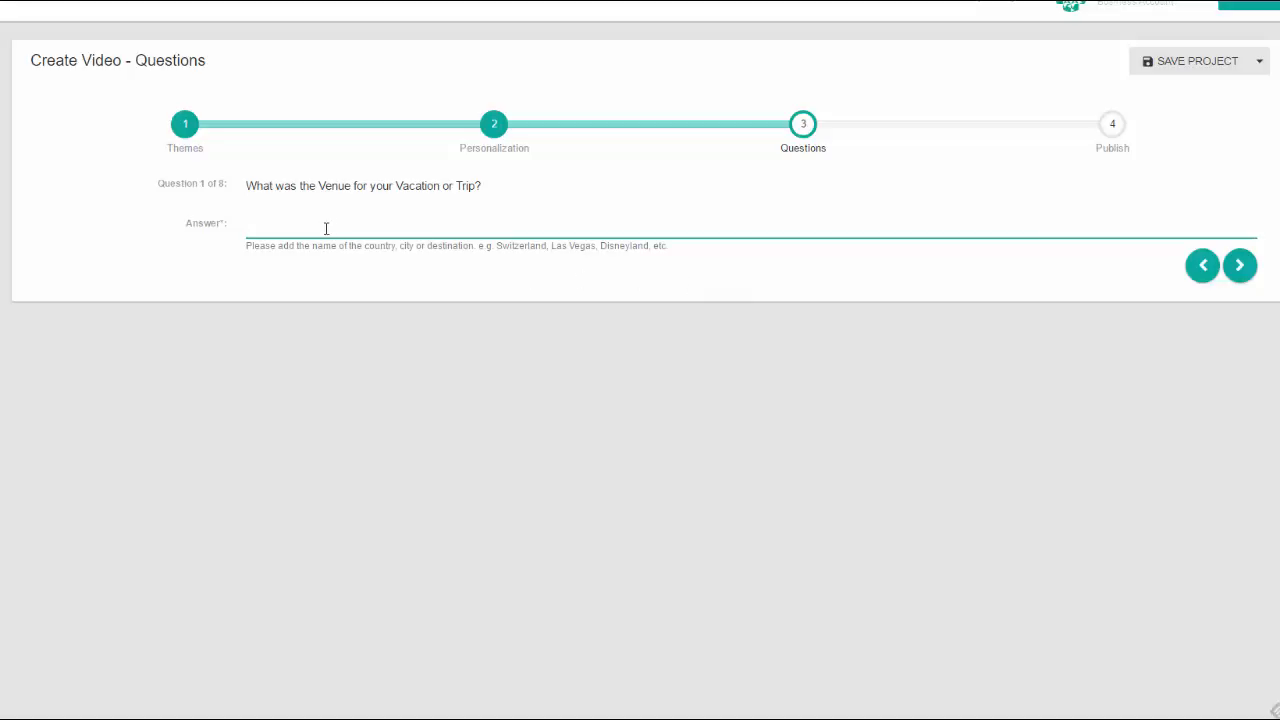
type("Nepal")
left_click(1239, 265)
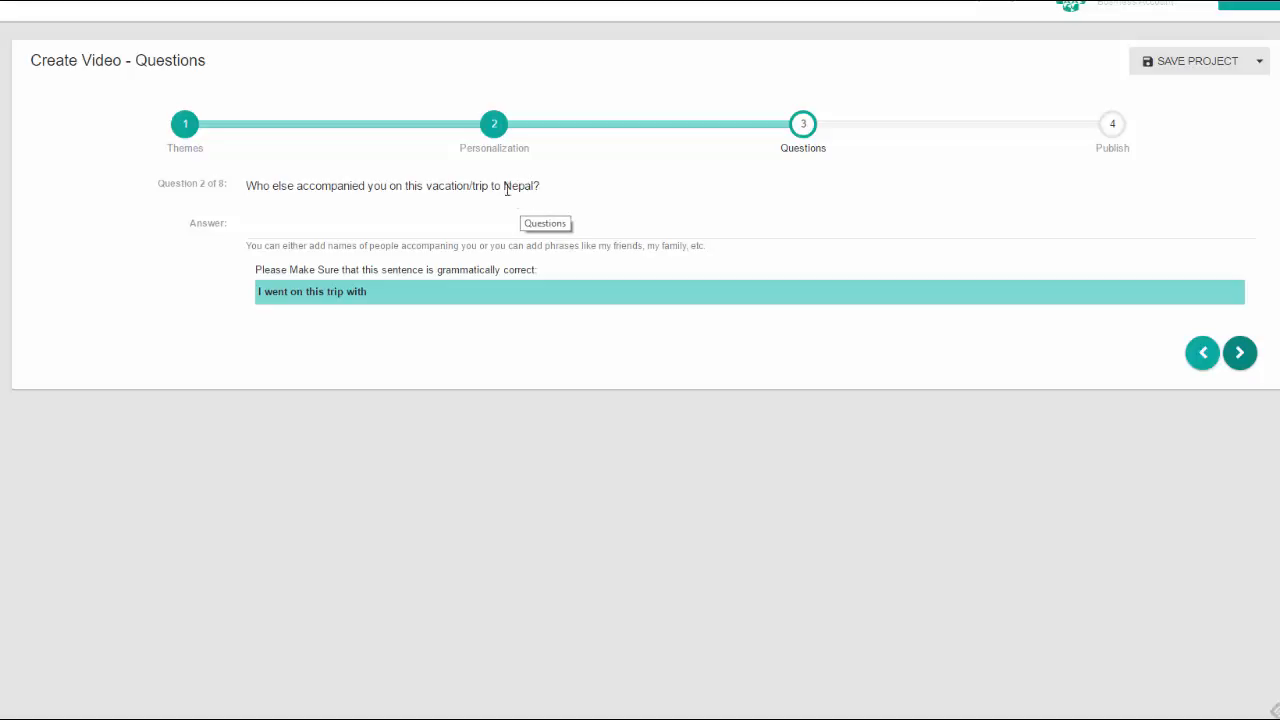
- Answer who came along on the trip with "my friends", recheck that answer and continue to the trip dates question
left_click(409, 221)
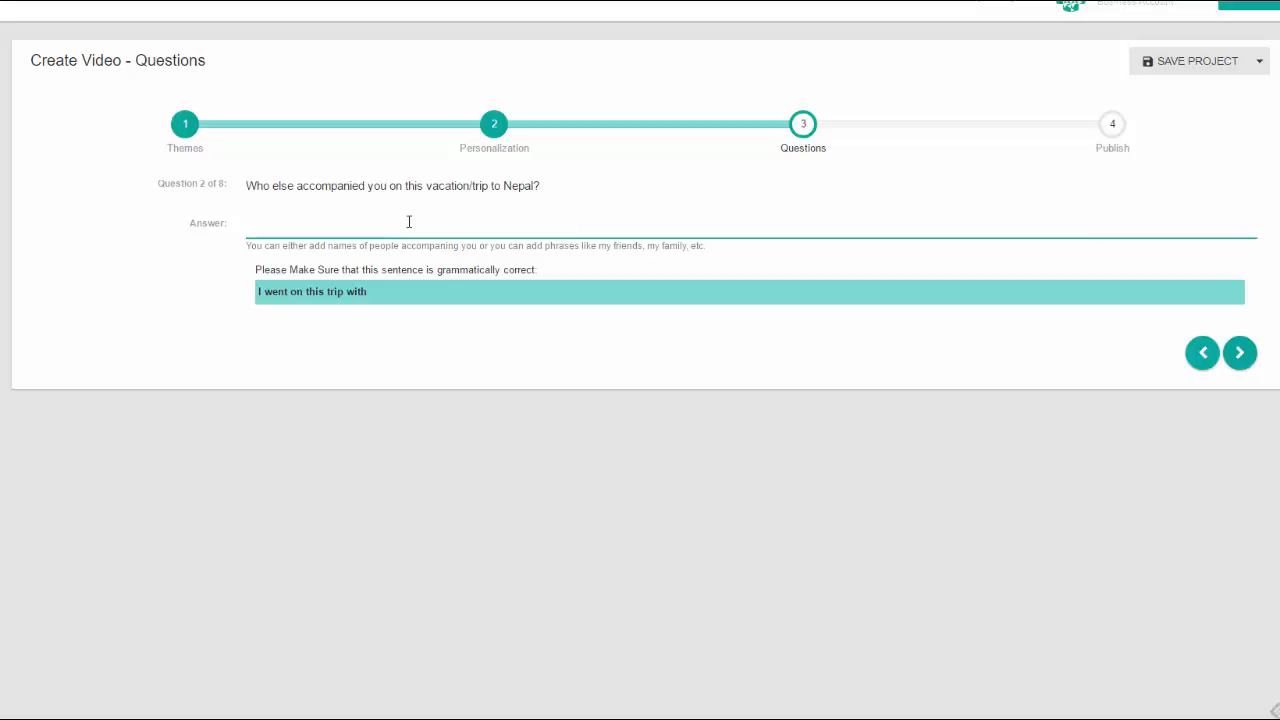
type("my friends")
left_click(1240, 354)
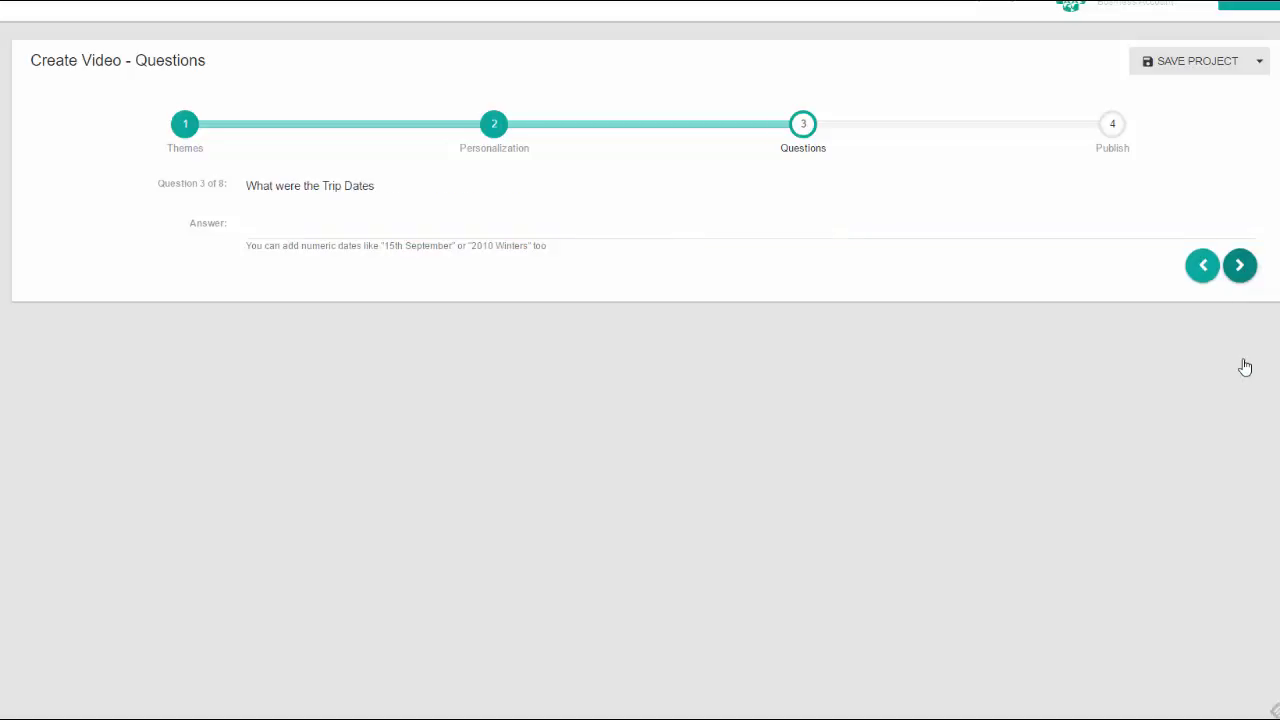
left_click(1201, 267)
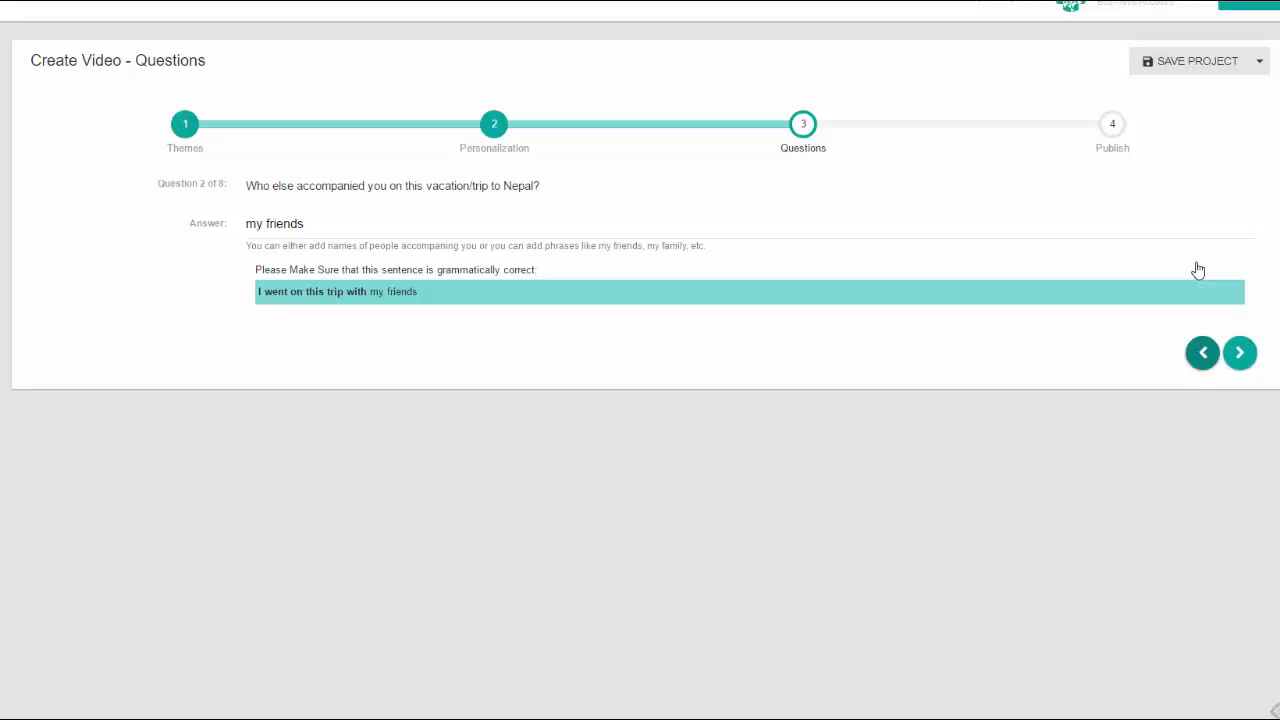
left_click(1240, 353)
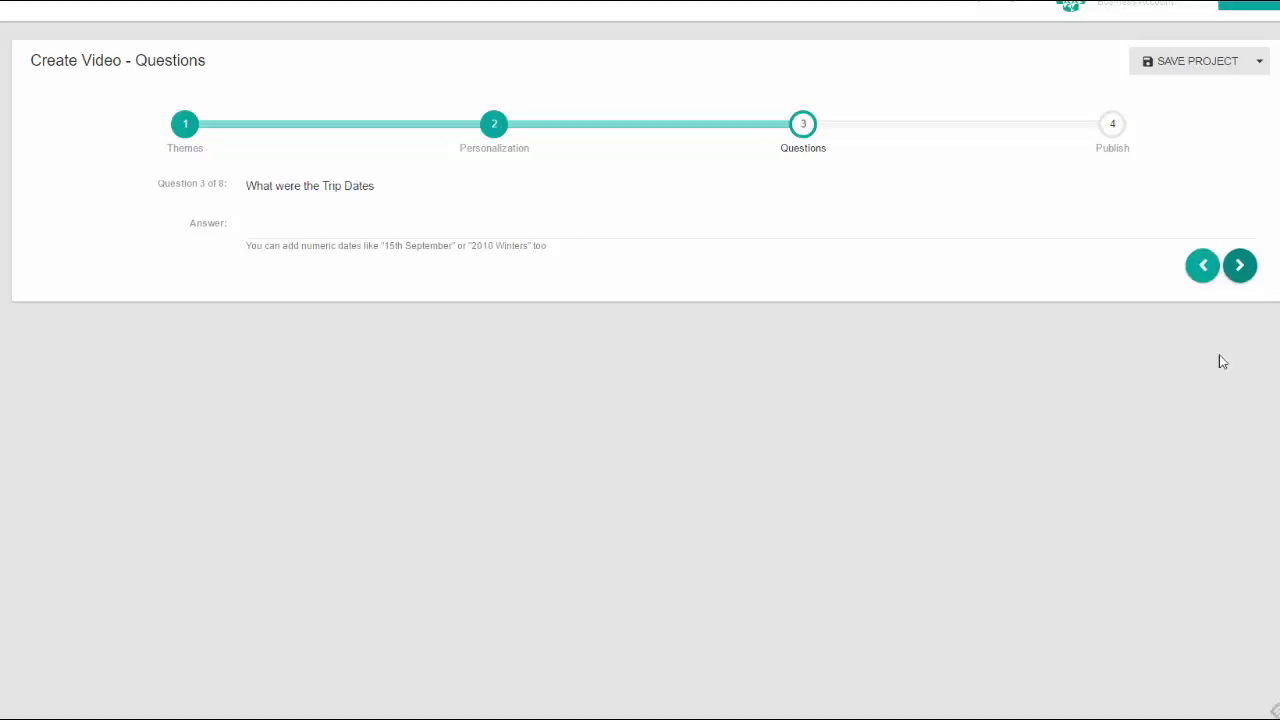
- Answer the trip dates question with "December 2010" and continue to the cover photo question
left_click(324, 217)
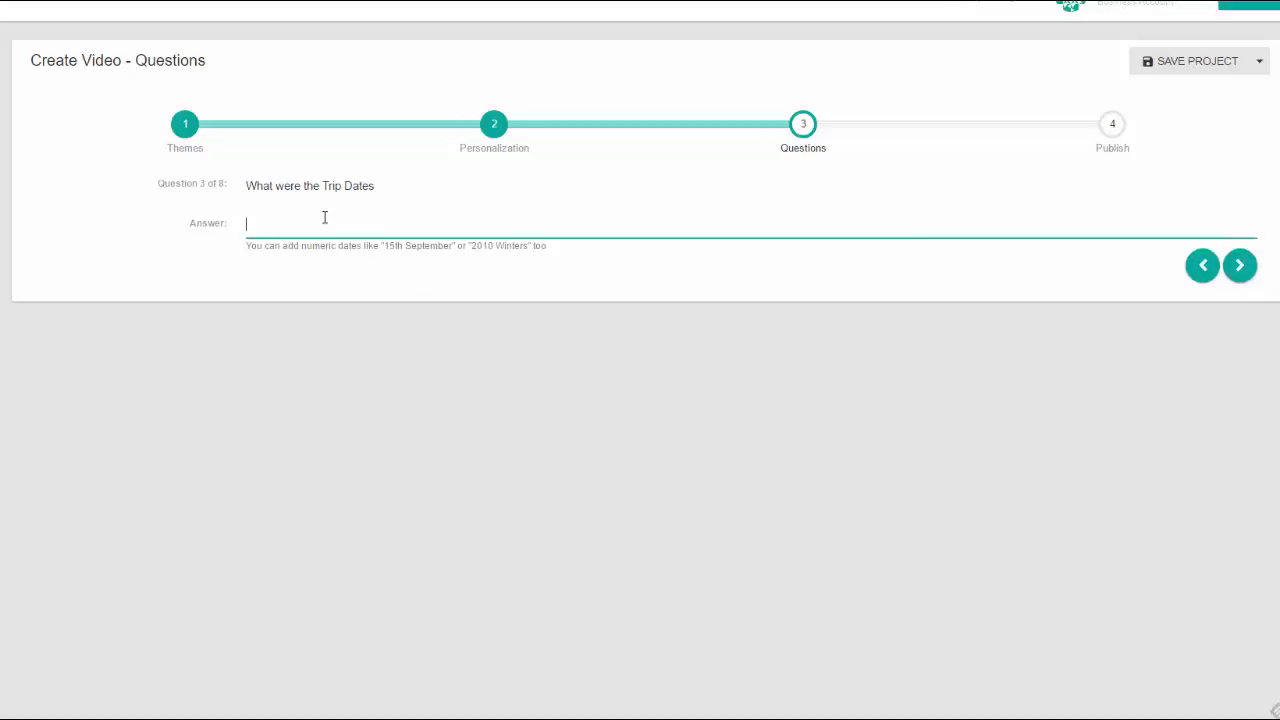
type("Decemner")
key("BackSpace")
key("BackSpace")
key("BackSpace")
type("ber 2010")
left_click(1238, 267)
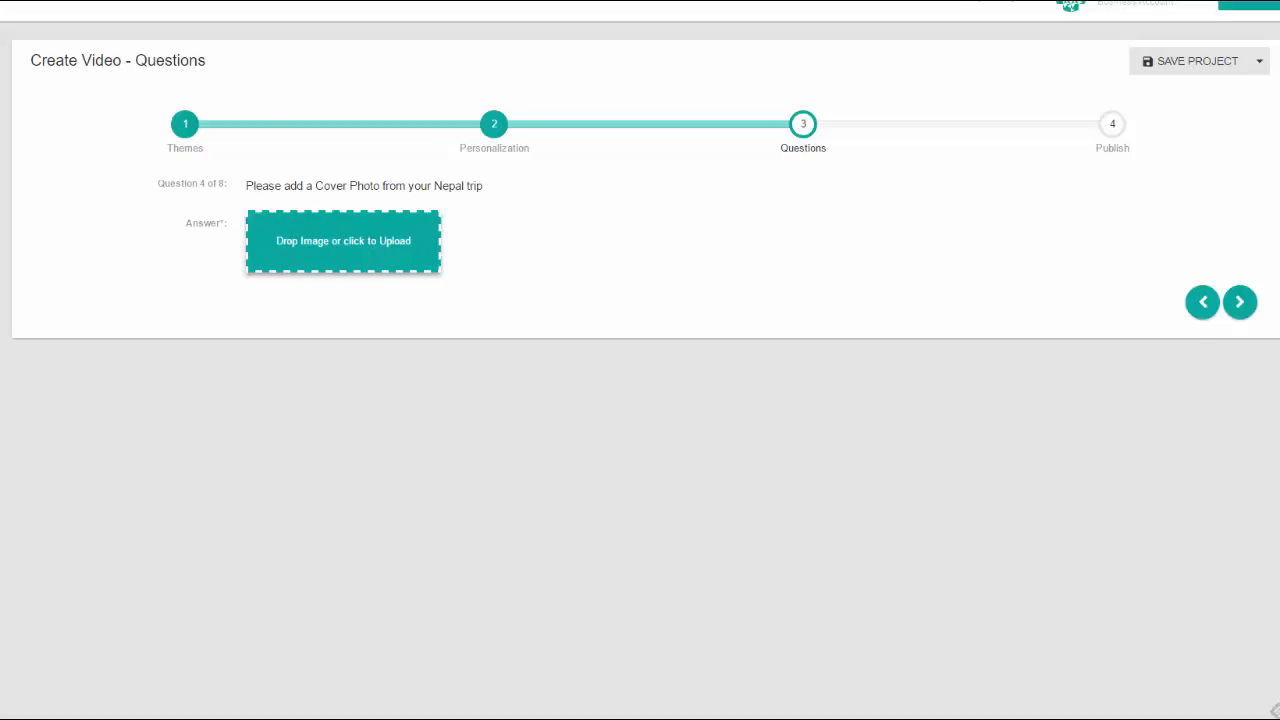
- Upload a cover photo from the Nepal trip, recheck the personalization details and return to the questions
left_click_drag(1279, 480, 370, 244)
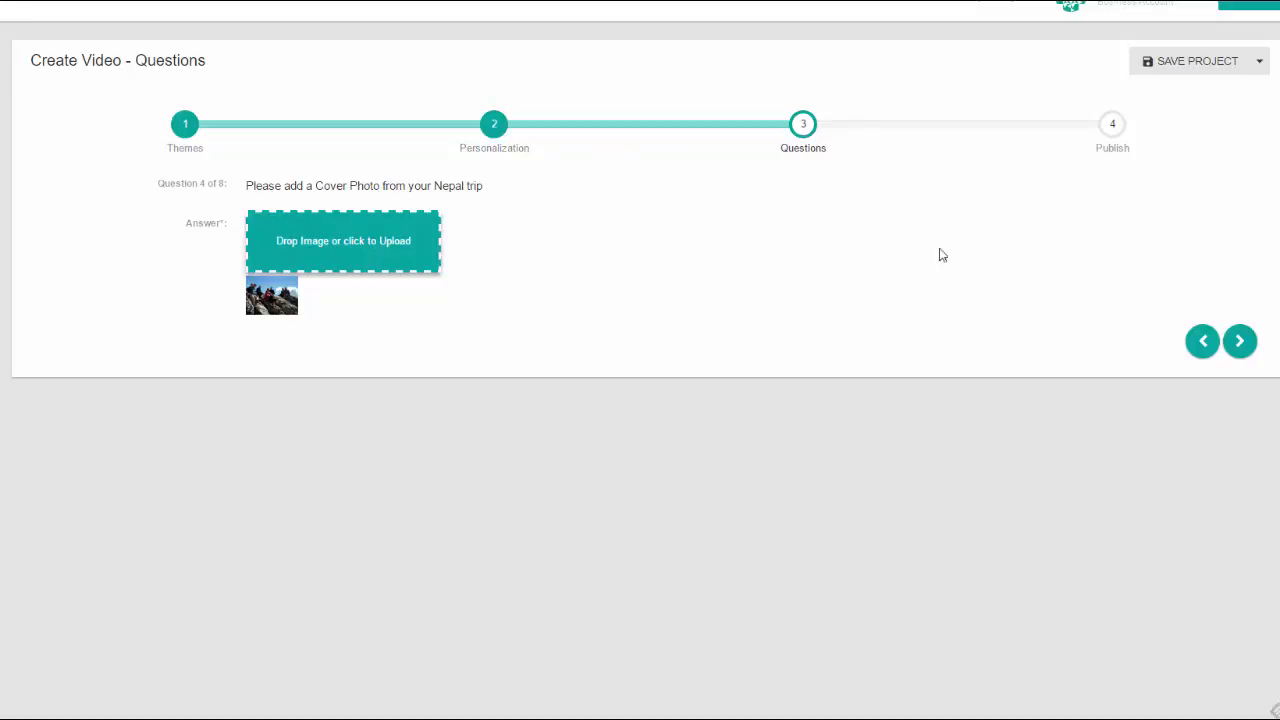
left_click(494, 126)
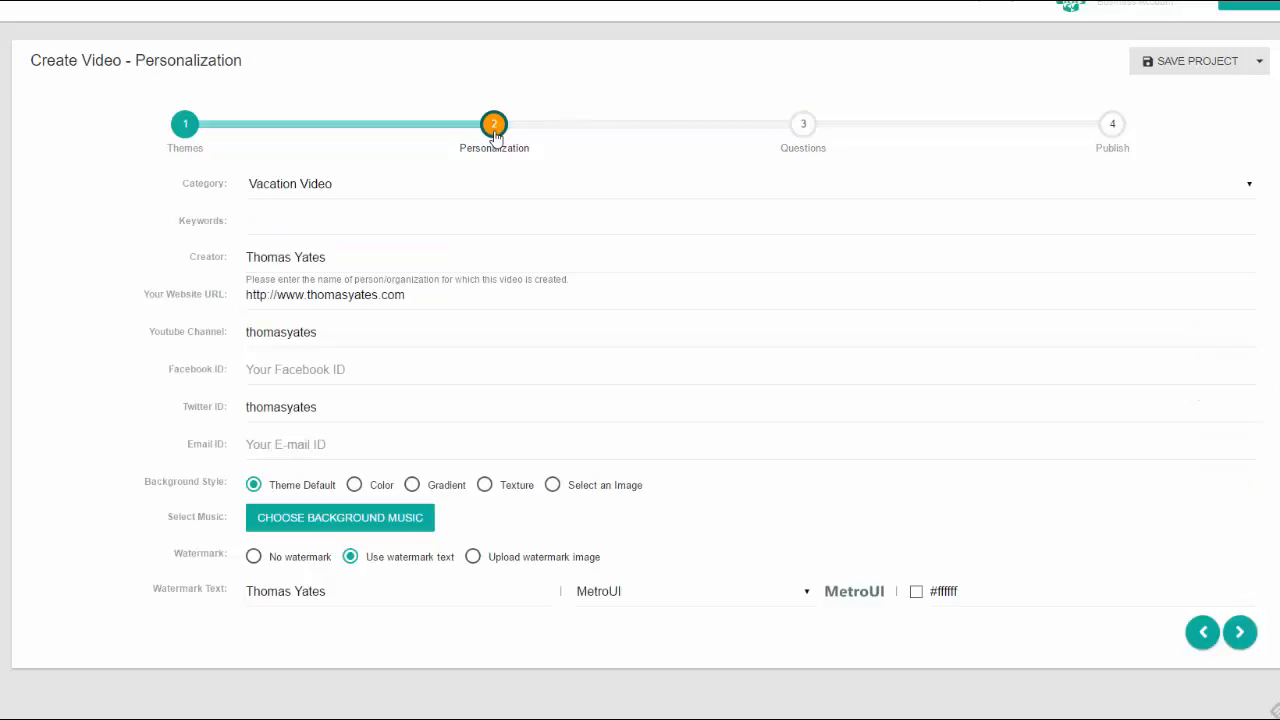
left_click(1240, 632)
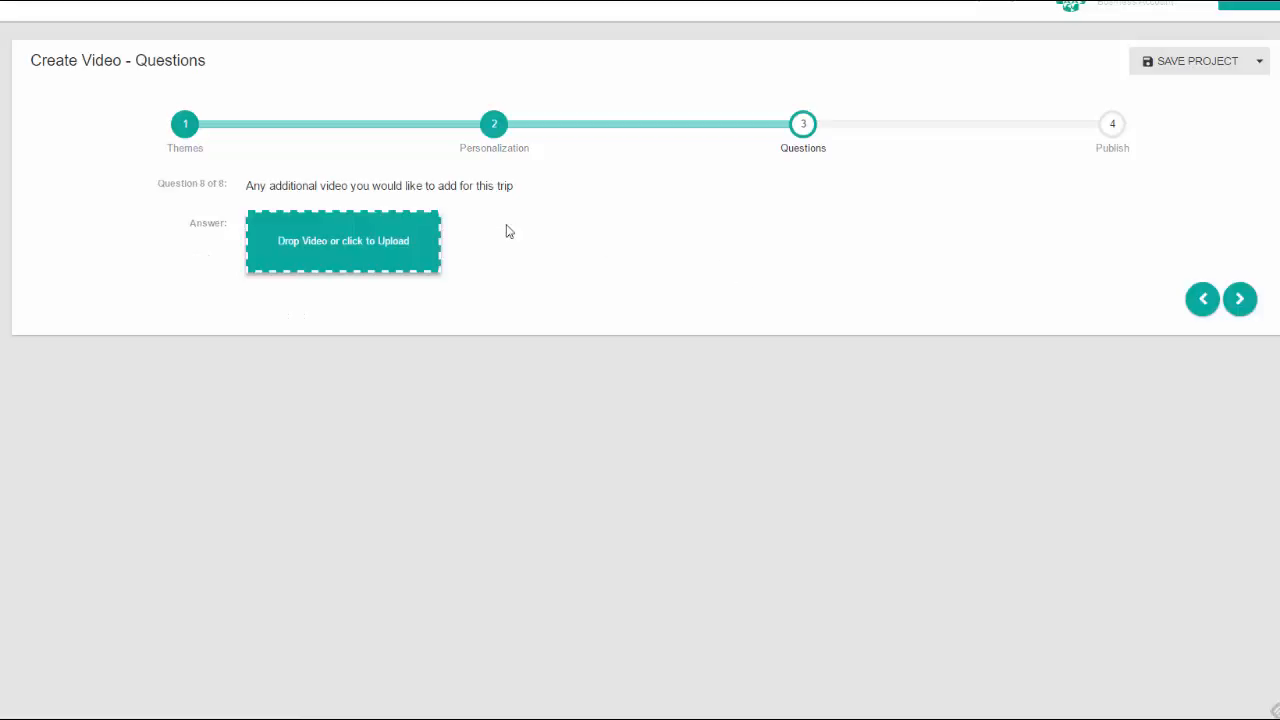
- Skip the additional video, request the project download at the publishing stage and watch the project preview before closing it
left_click(1240, 300)
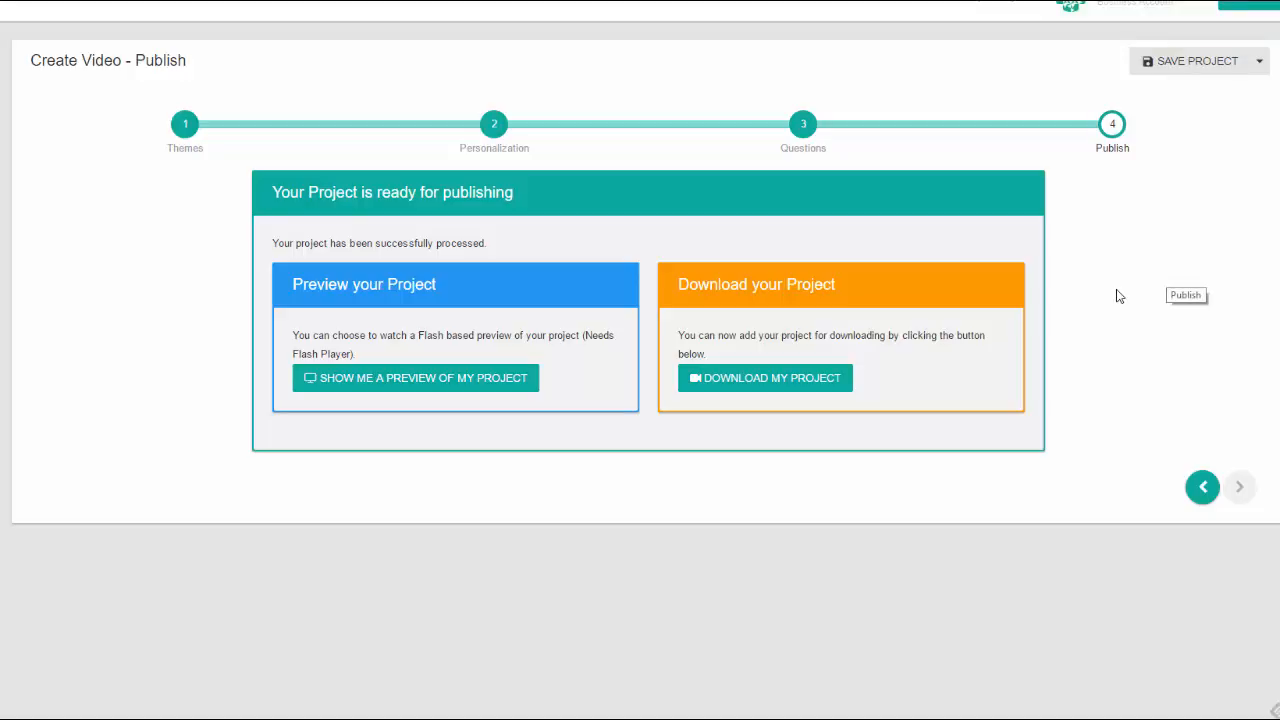
left_click(752, 388)
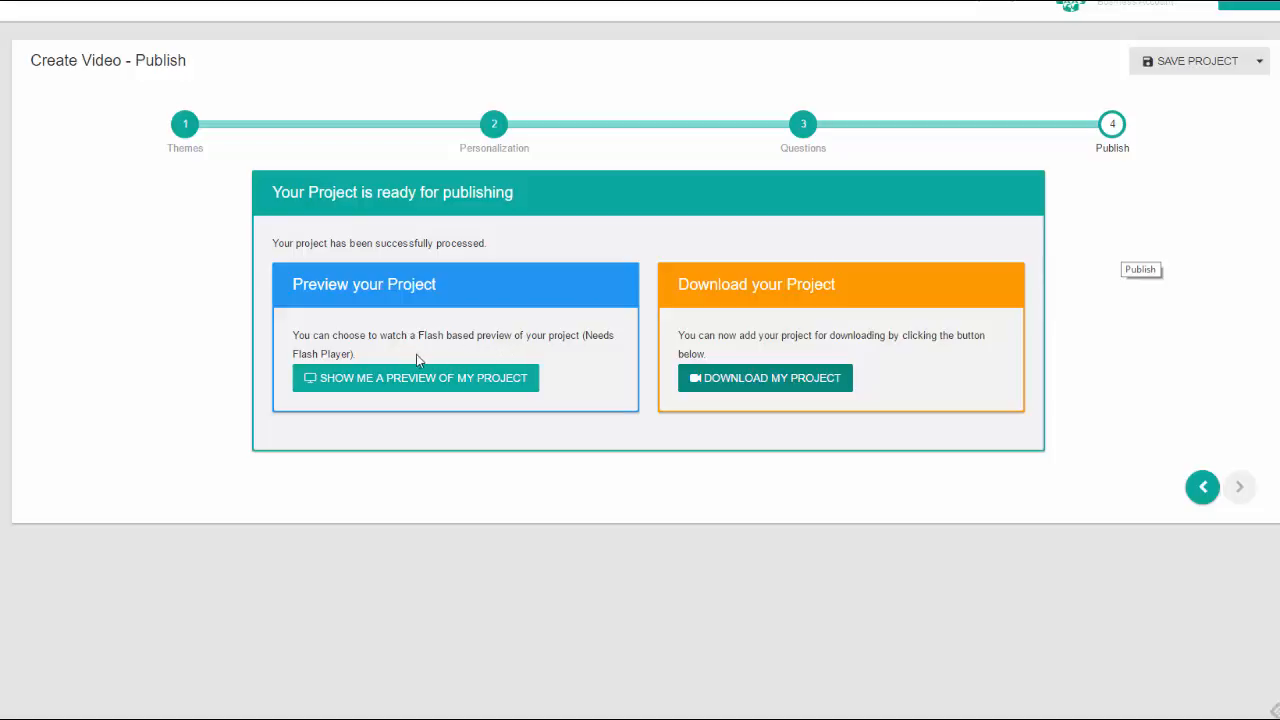
left_click(428, 388)
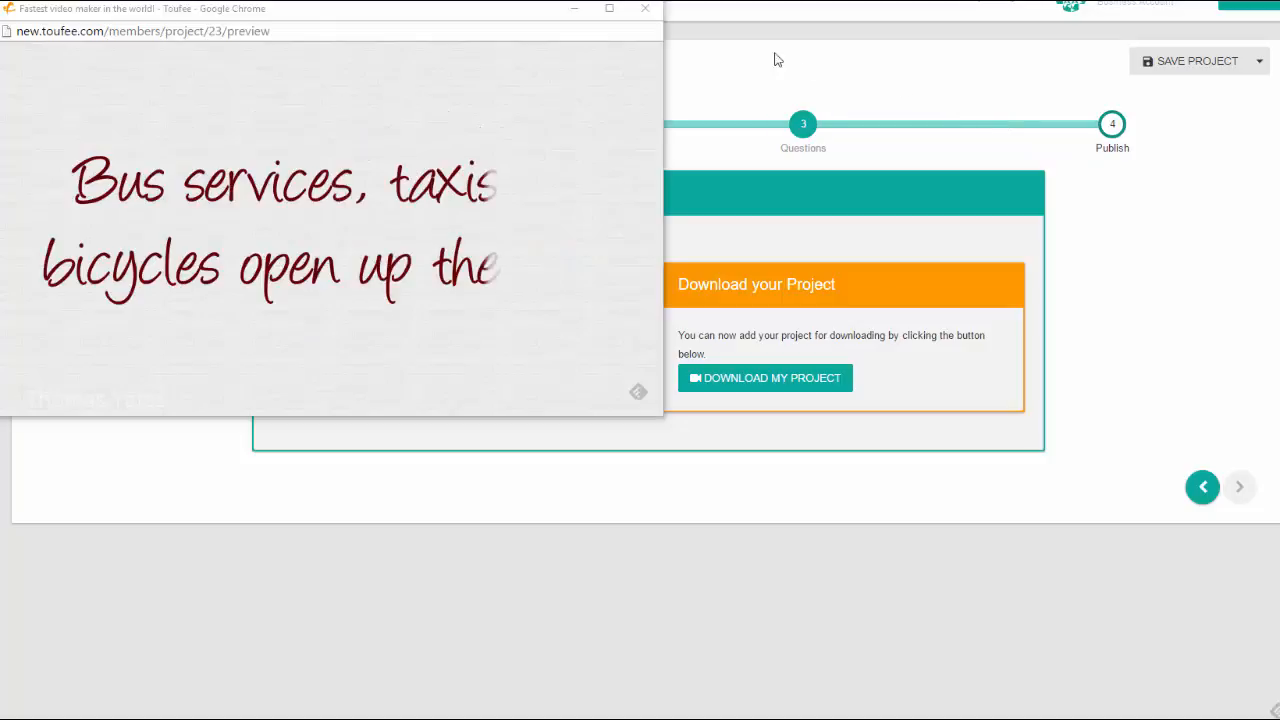
left_click(646, 10)
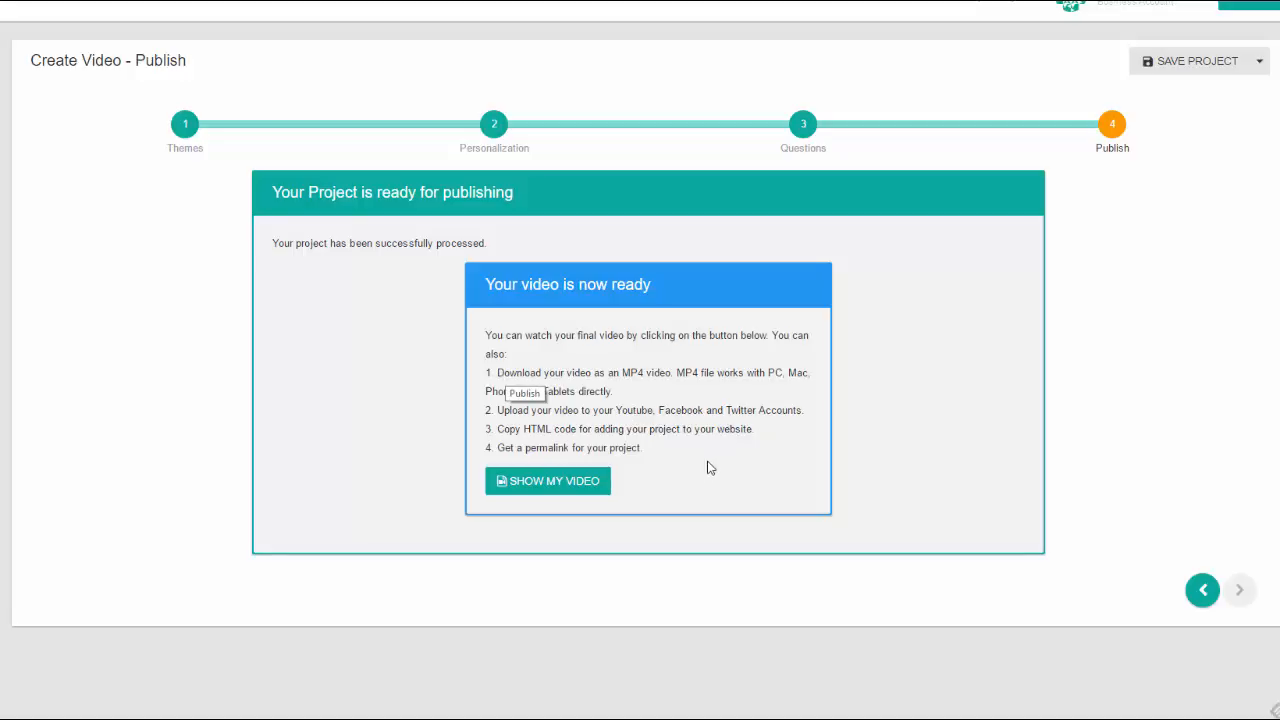
- Show the finished video and save it to the Desktop as nepal-vacation-2010.mp4
left_click(523, 488)
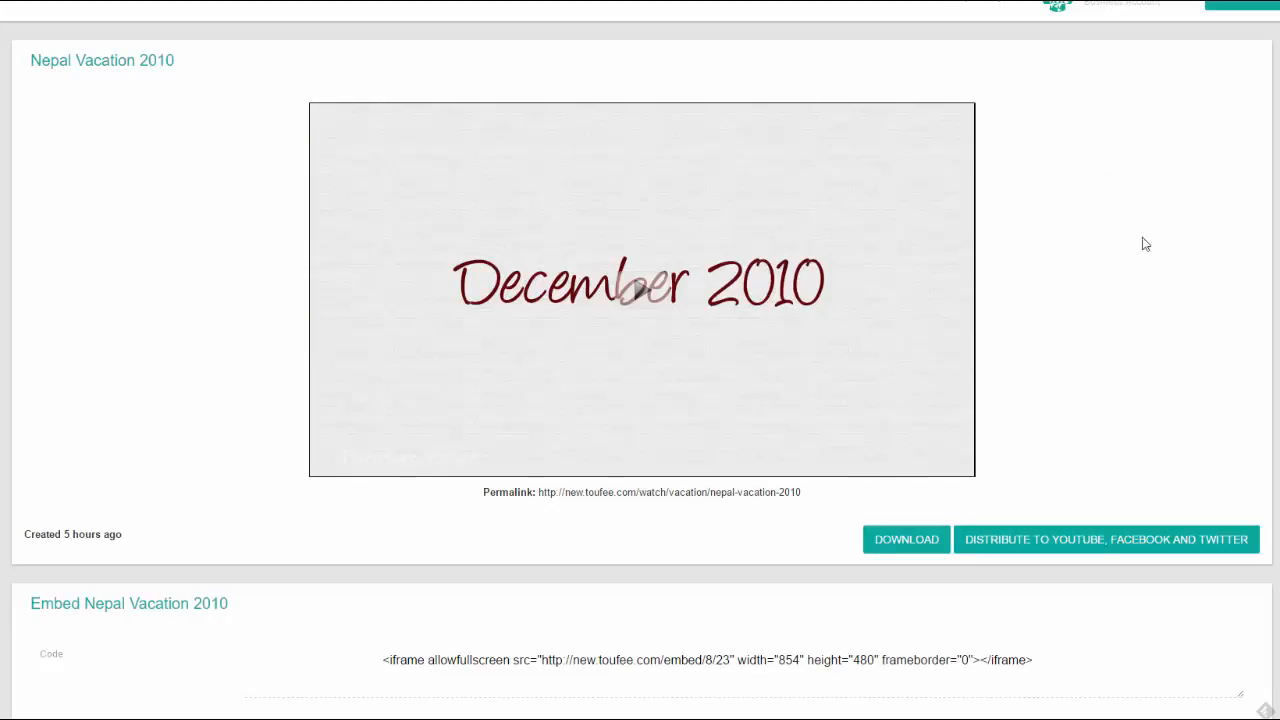
mouse_move(800, 285)
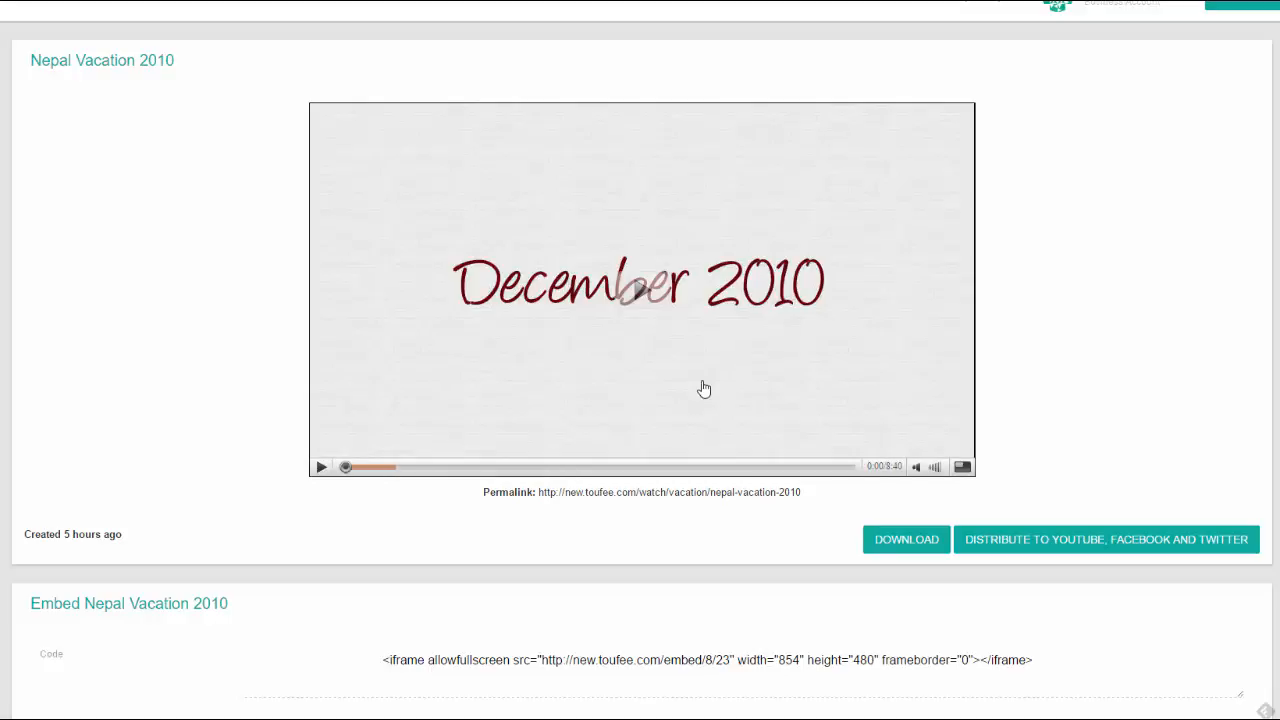
right_click(909, 539)
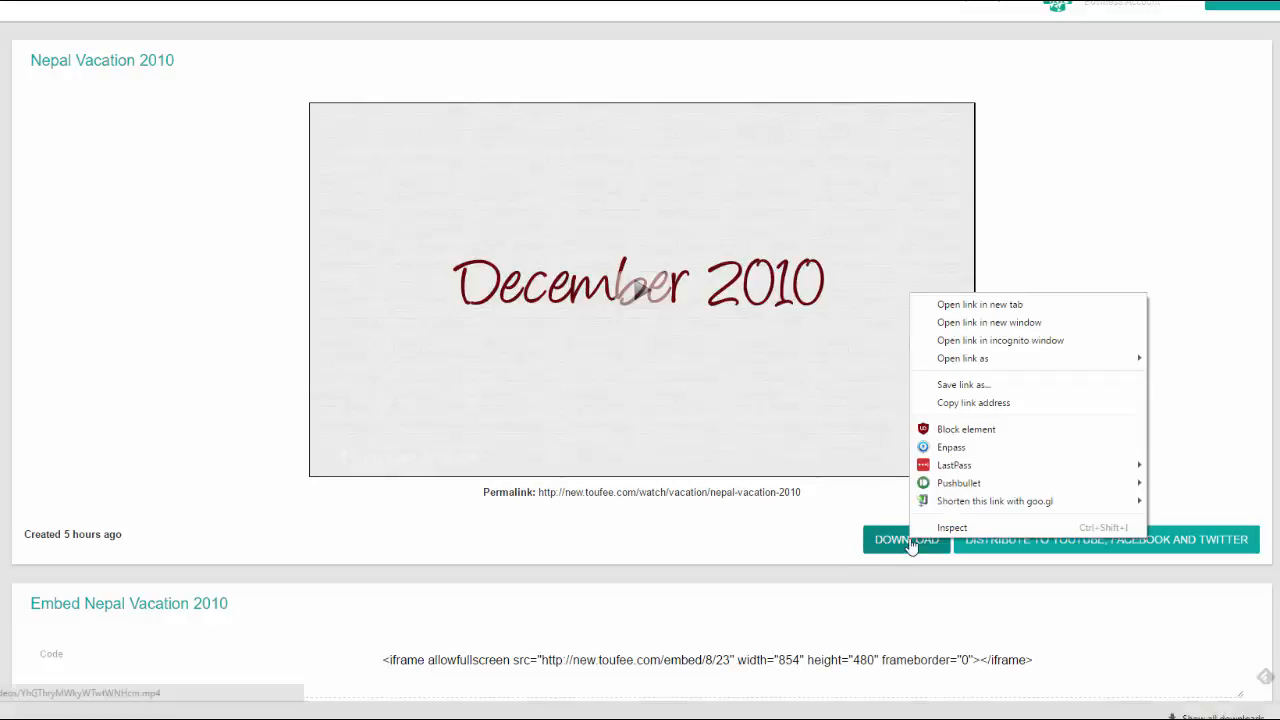
left_click(960, 403)
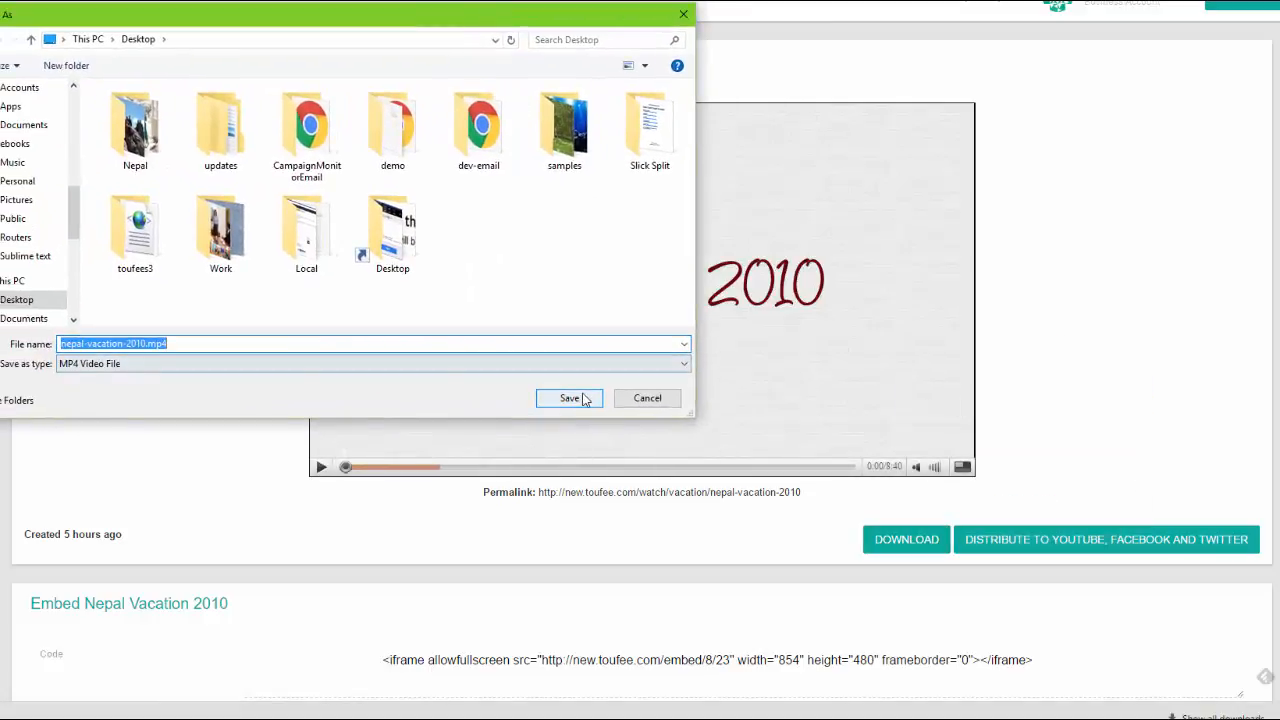
left_click(569, 398)
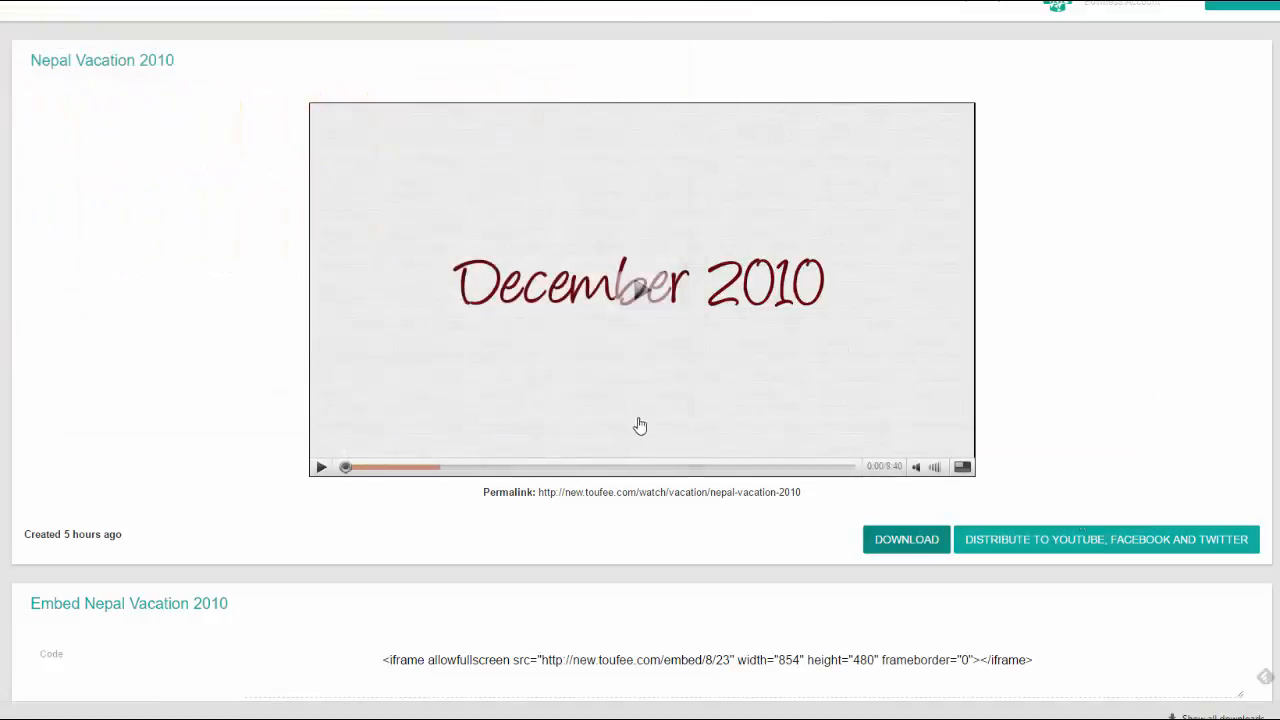
- Open the finished video's distribution options for YouTube, Facebook and Twitter
left_click(1097, 545)
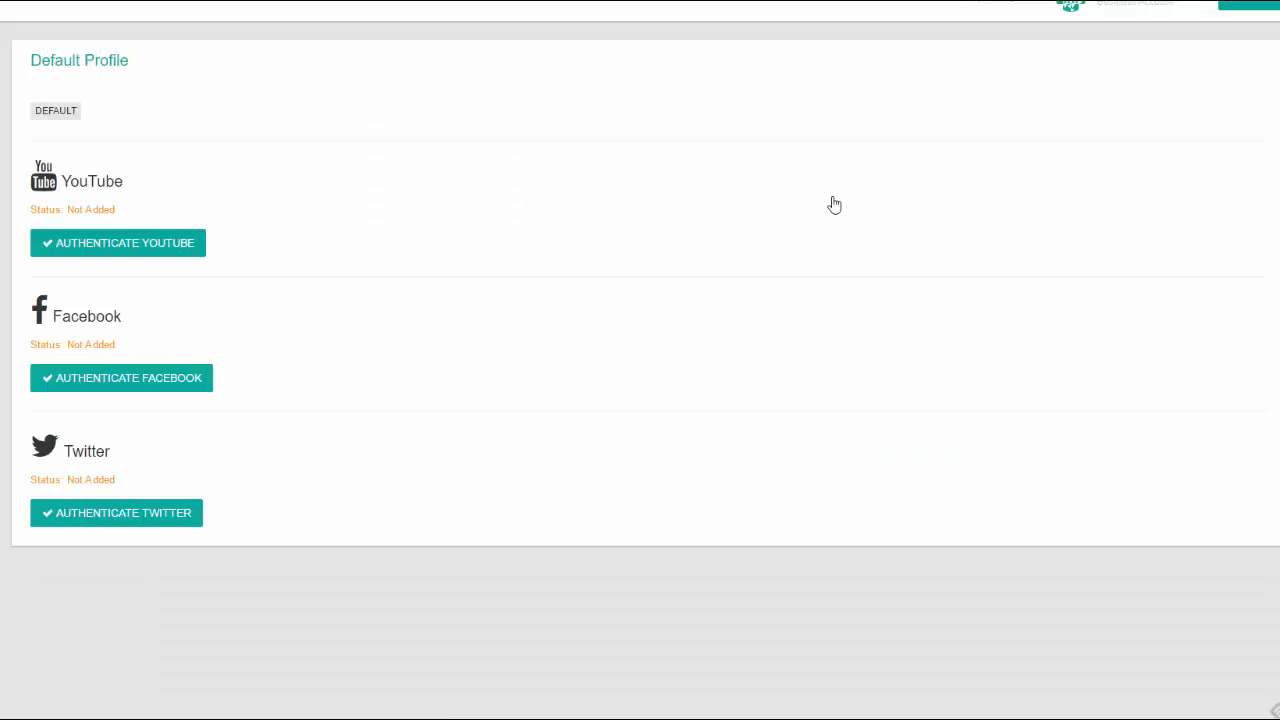